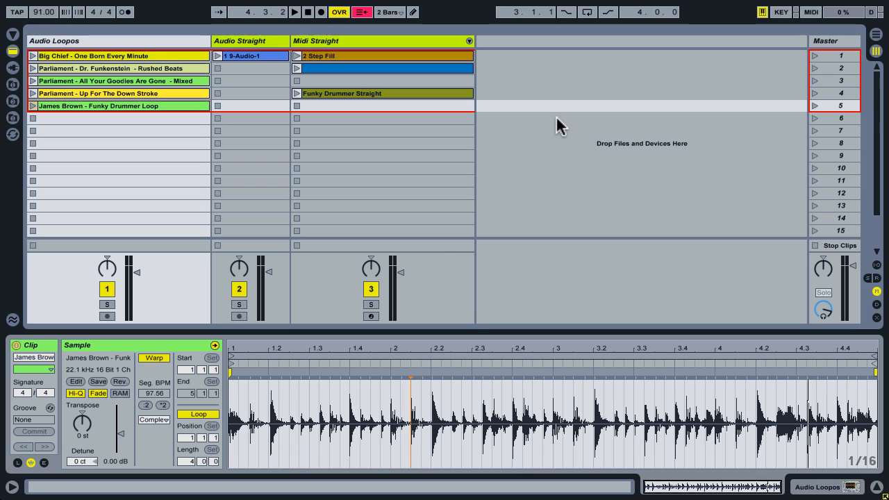
# Play the 2 Step Fill MIDI clip, stop it, and display the devices on the Midi Straight track
pyautogui.click(154, 157)
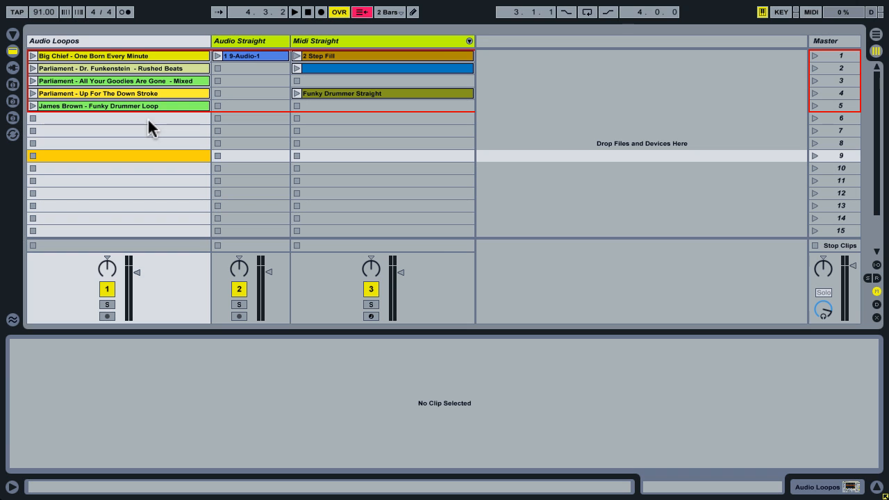
pyautogui.click(381, 56)
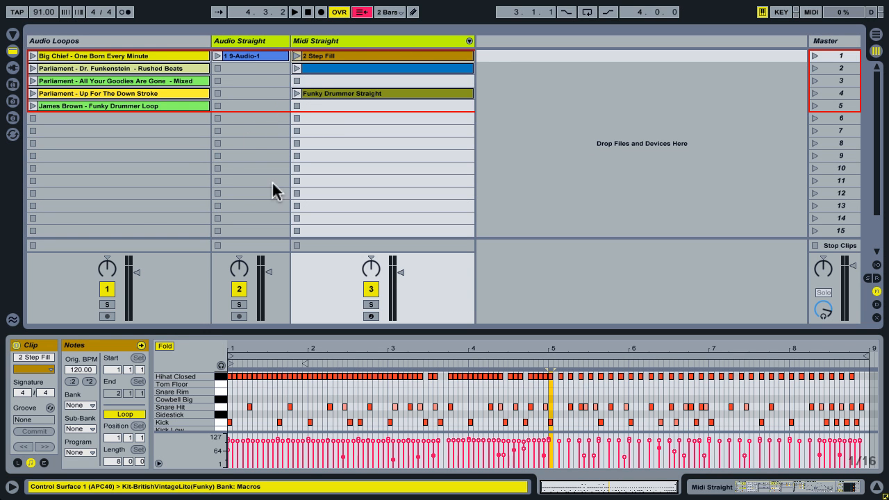
pyautogui.click(297, 55)
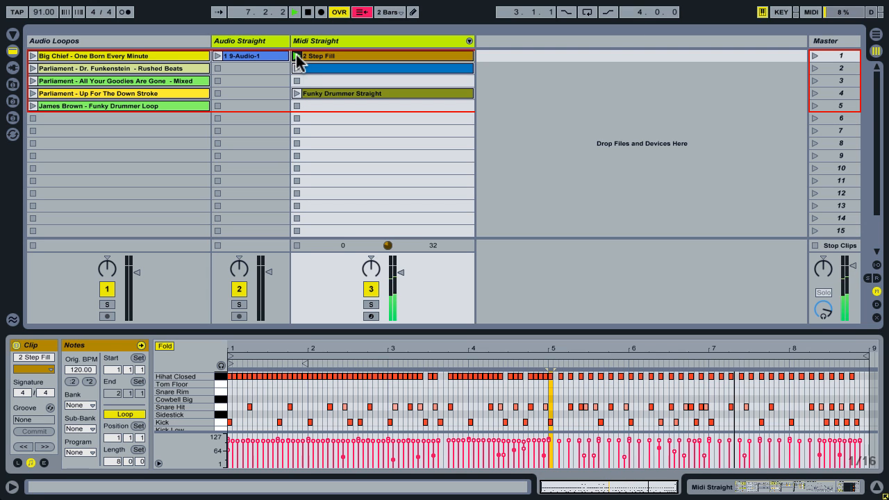
pyautogui.click(295, 80)
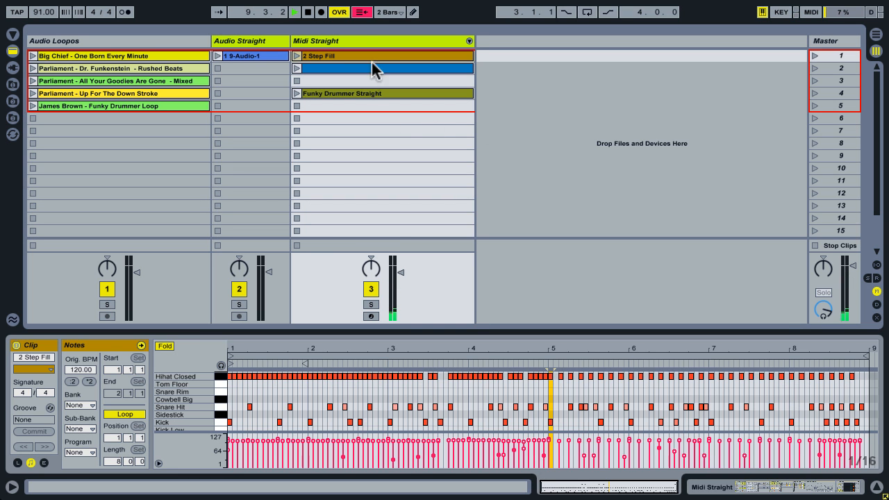
pyautogui.click(354, 42)
pyautogui.doubleClick(354, 41)
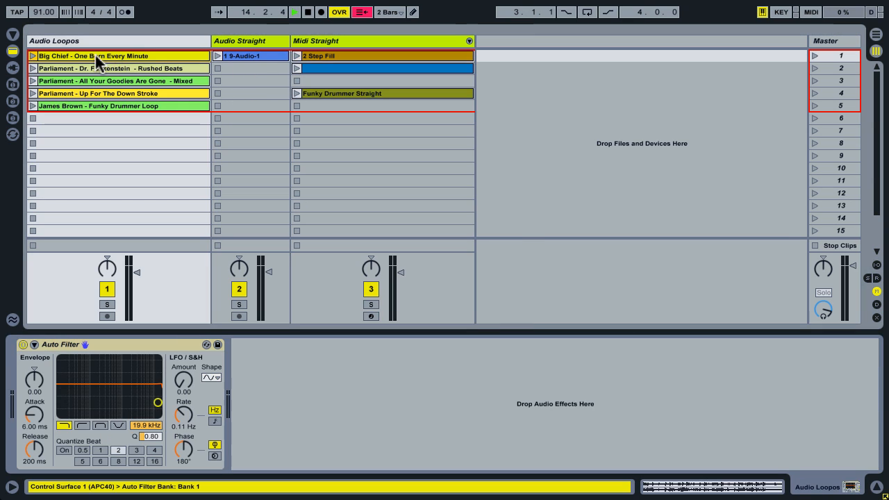
# Open the Big Chief - One Born Every Minute clip and listen to its loop
pyautogui.click(87, 55)
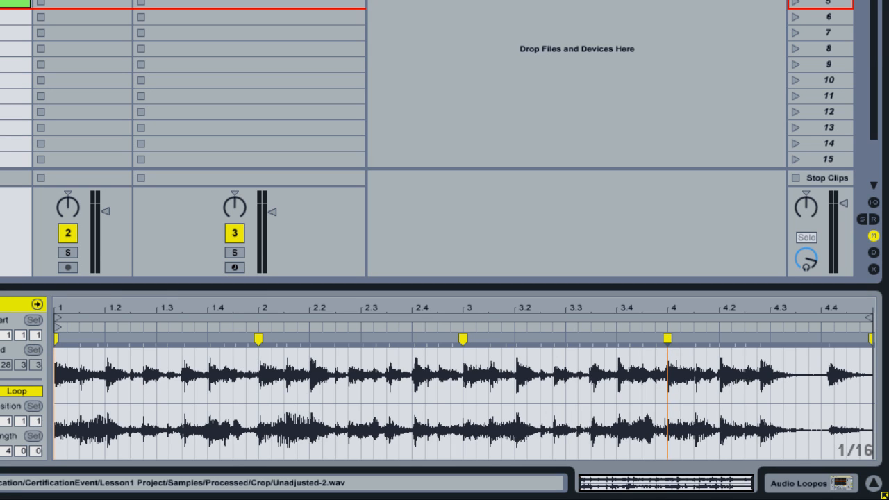
pyautogui.press('space')
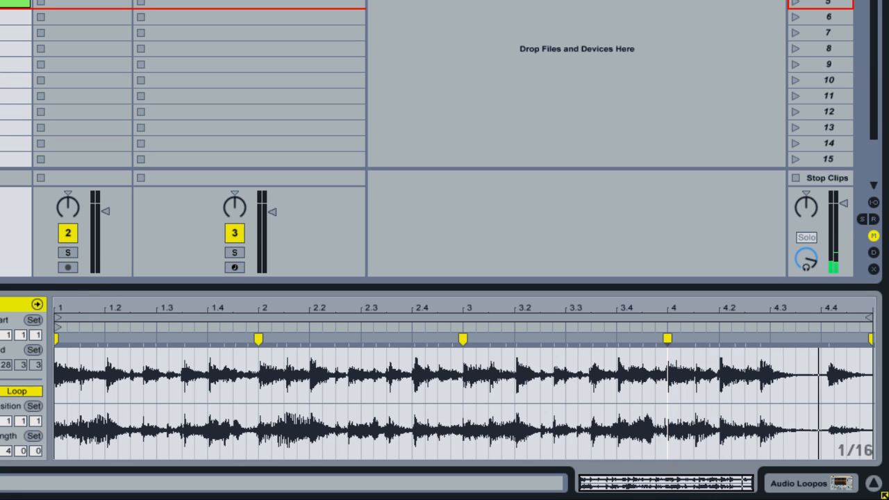
pyautogui.press('space')
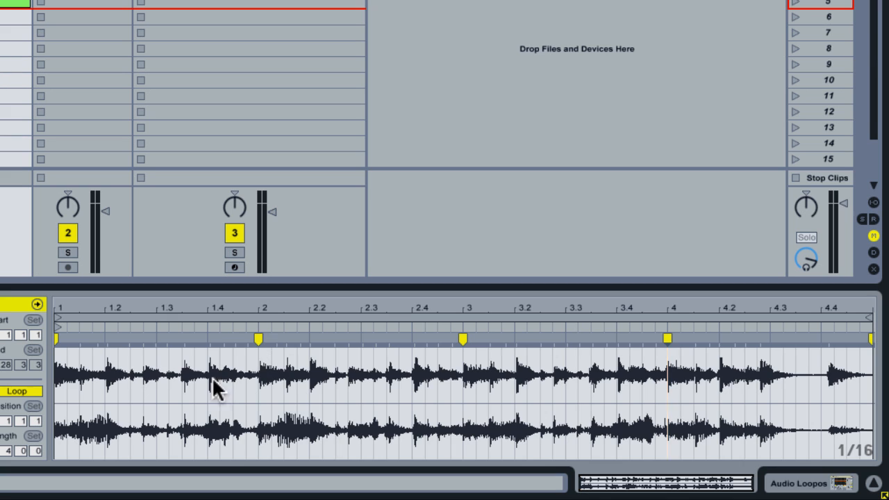
# Examine how the Big Chief loop's transients near beats 1.2, 1.4 and 4.4 sit against the grid
pyautogui.click(107, 339)
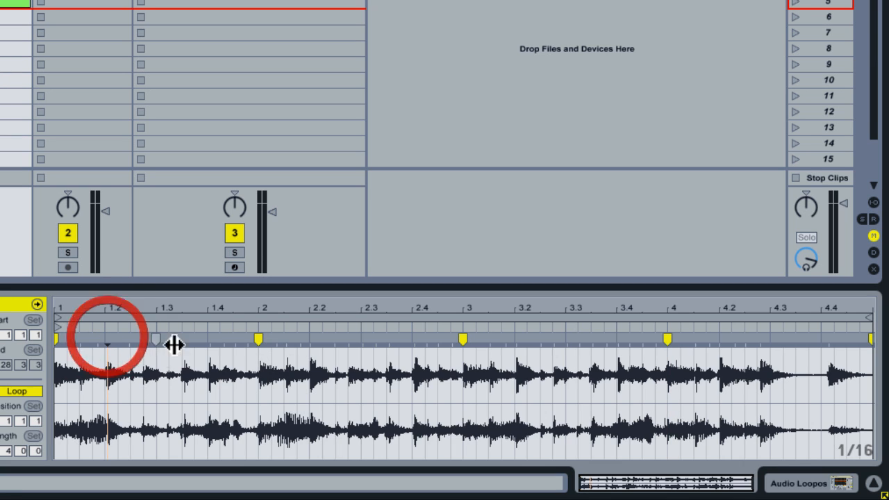
pyautogui.click(211, 338)
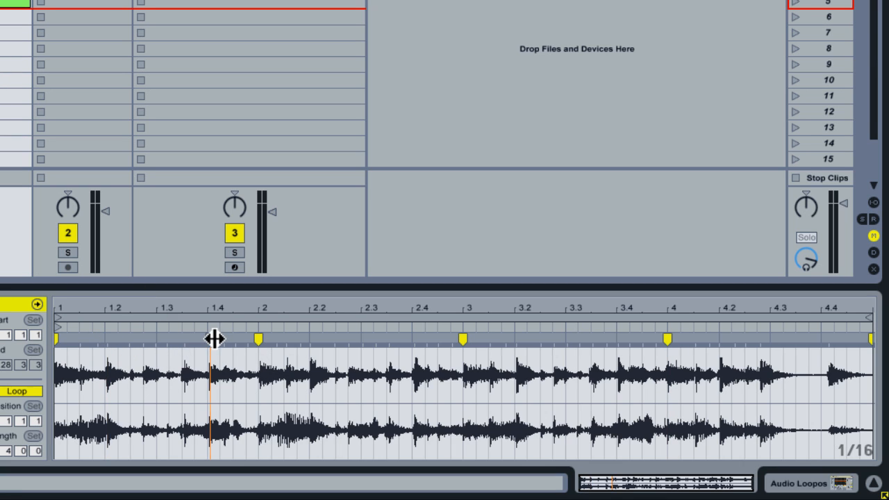
pyautogui.click(110, 336)
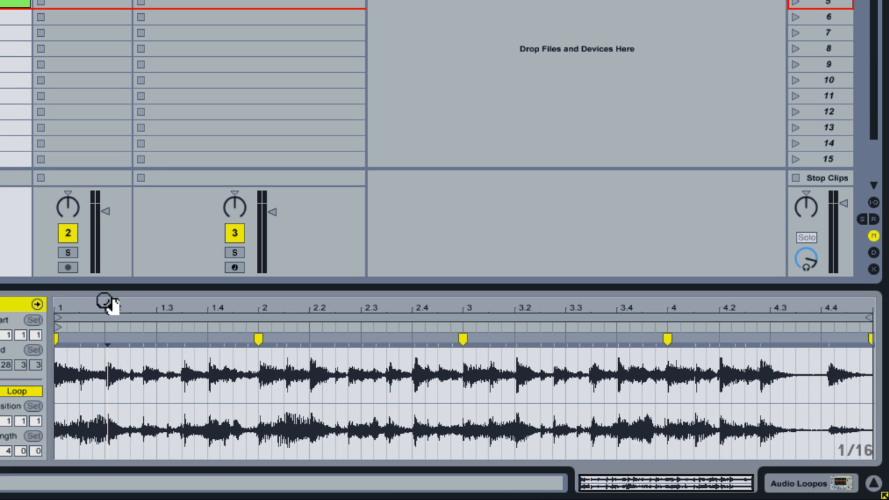
pyautogui.moveTo(107, 303); pyautogui.dragTo(107, 340)
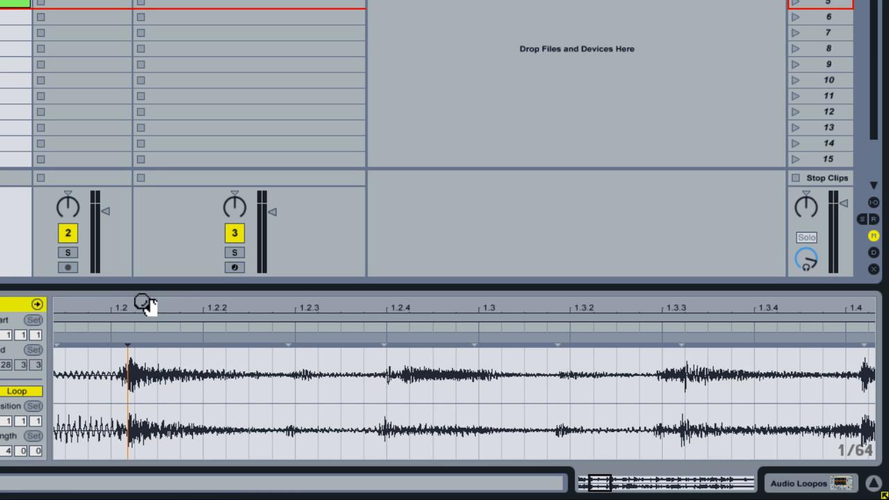
pyautogui.moveTo(145, 303); pyautogui.dragTo(145, 286)
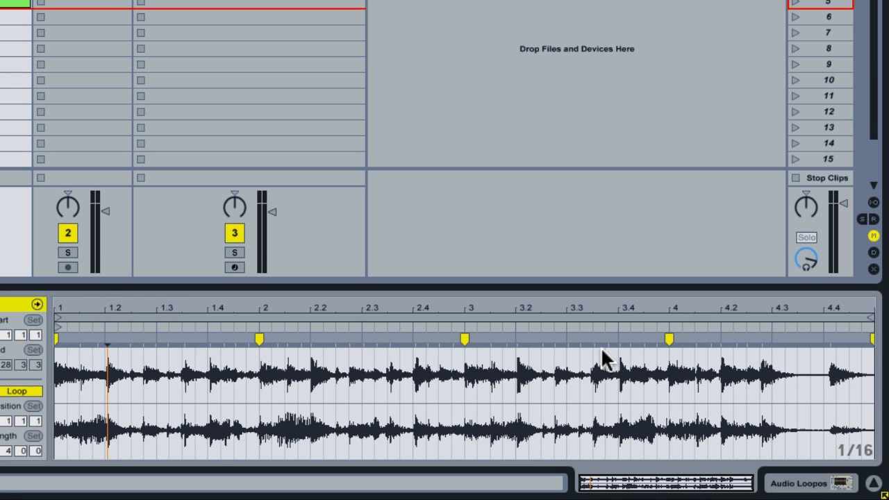
pyautogui.click(828, 341)
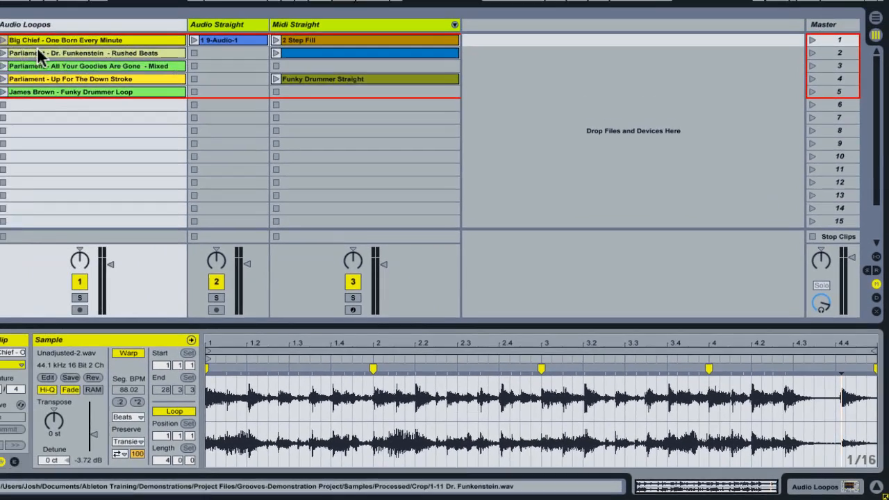
# Play the Parliament - Dr. Funkenstein clip, stop it, and examine its transients near beats 1.2 and 1.3 against the grid
pyautogui.click(38, 52)
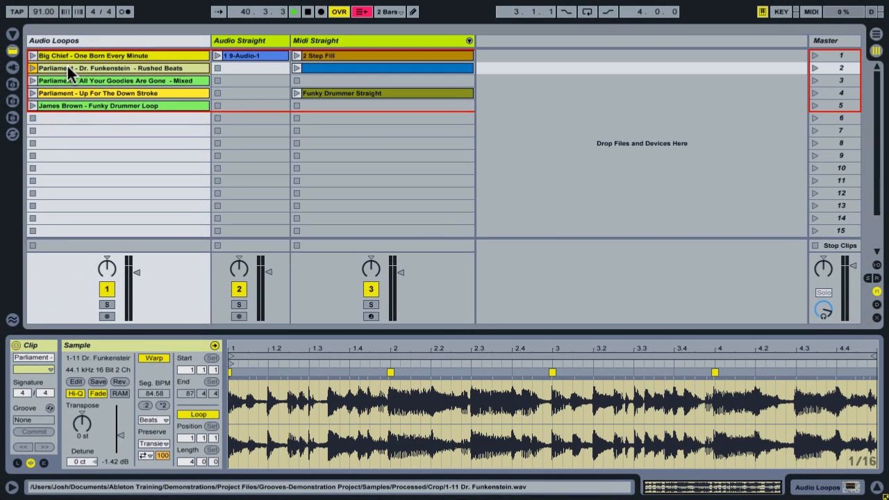
pyautogui.click(32, 66)
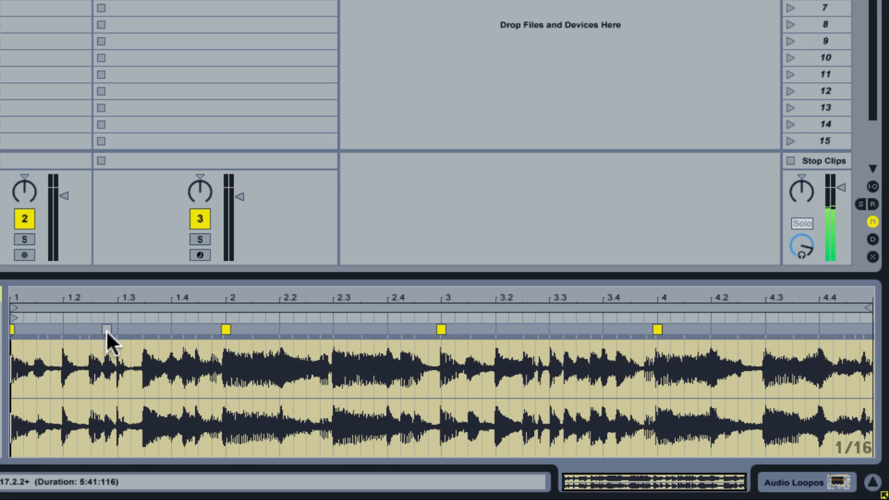
pyautogui.press('space')
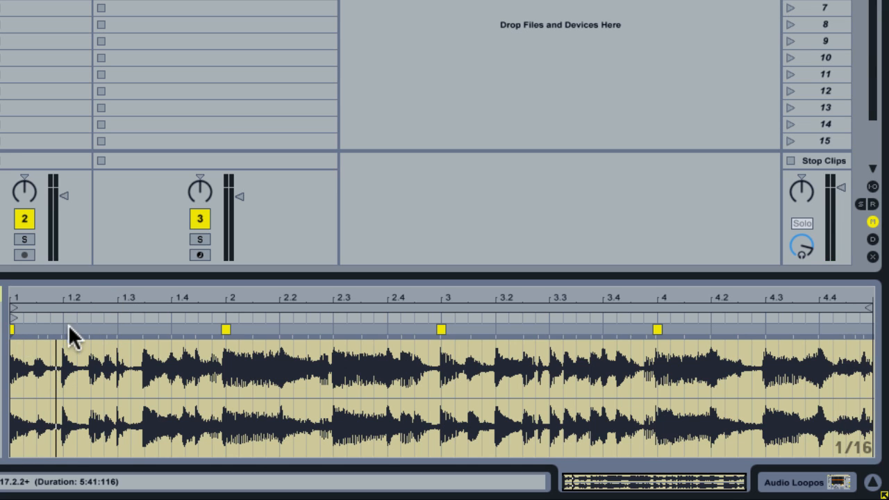
pyautogui.click(64, 324)
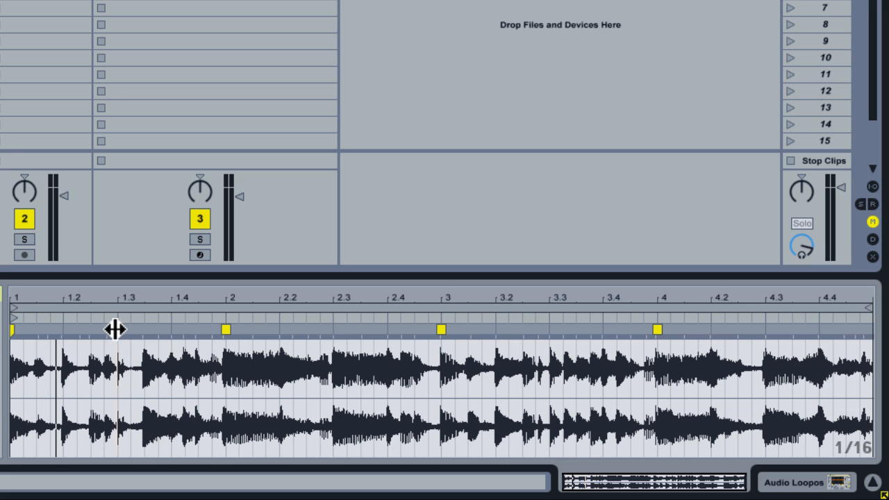
pyautogui.click(59, 323)
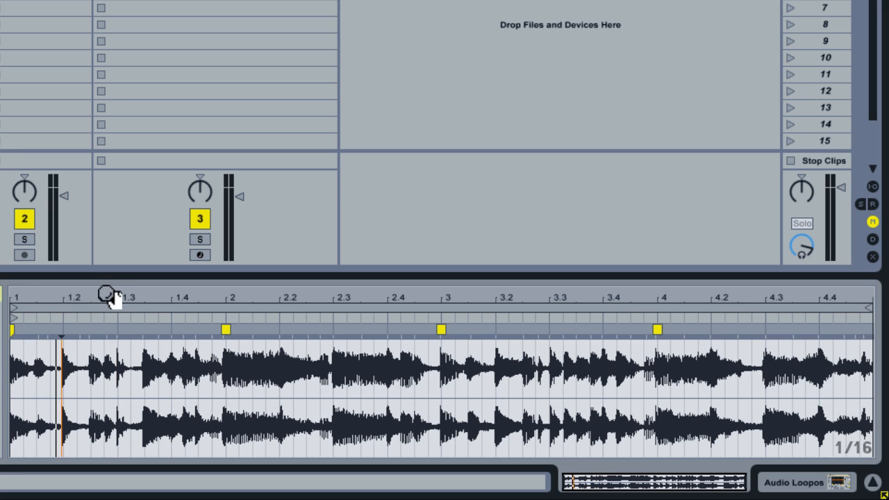
pyautogui.moveTo(106, 295)
pyautogui.mouseDown()
pyautogui.moveTo(104, 351)
pyautogui.moveTo(327, 351)
pyautogui.moveTo(327, 371)
pyautogui.moveTo(327, 340)
pyautogui.moveTo(106, 283)
pyautogui.moveTo(108, 294)
pyautogui.mouseUp()
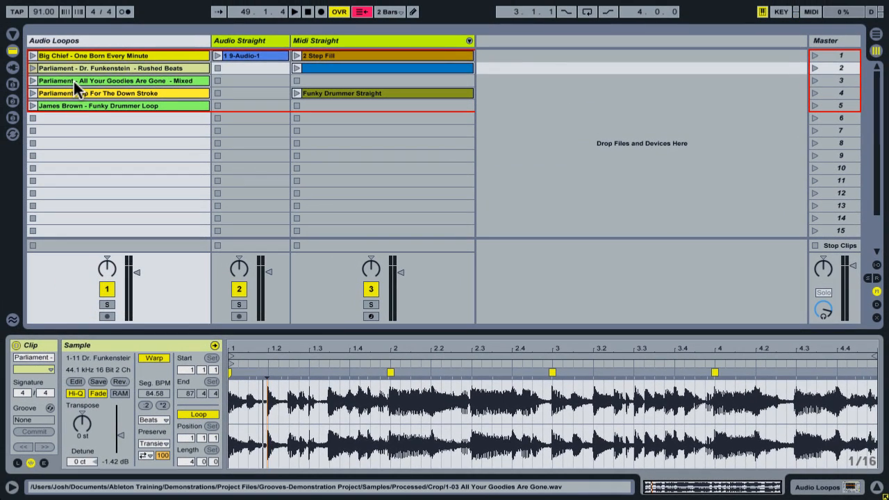
# Play and stop the Parliament - All Your Goodies Are Gone clip, and examine its transients near 1.2 and 1.4.3
pyautogui.click(73, 82)
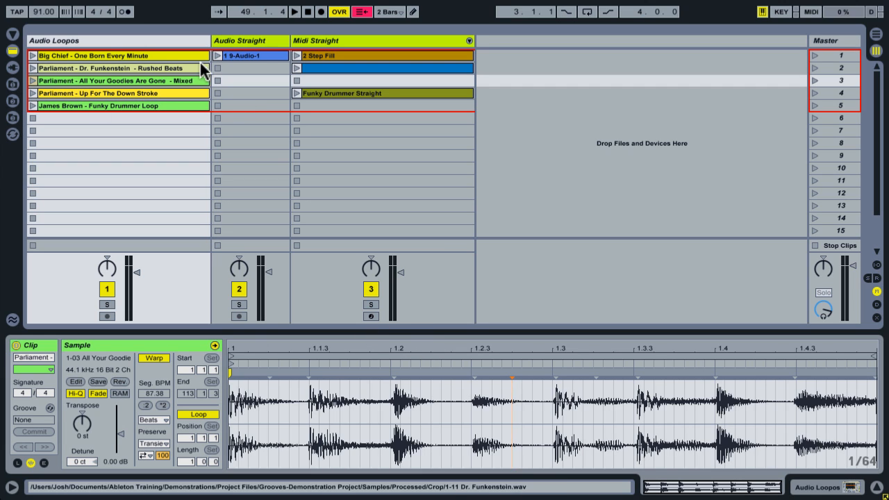
pyautogui.click(32, 81)
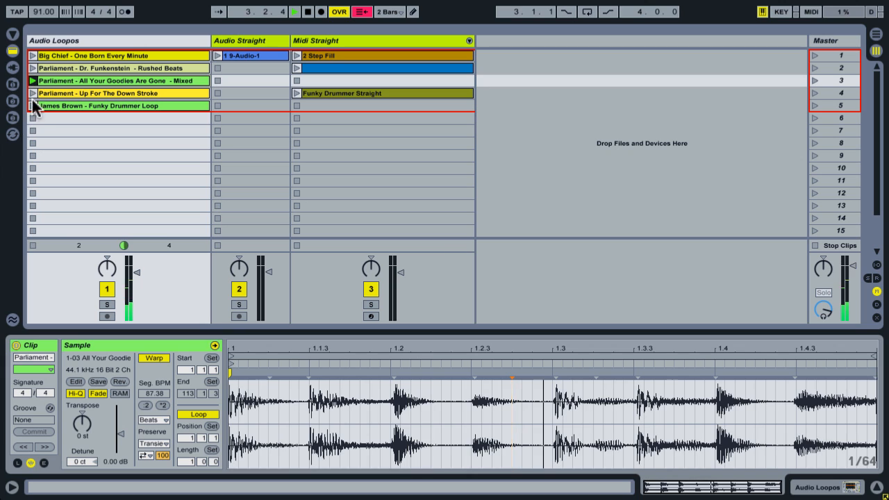
pyautogui.click(32, 118)
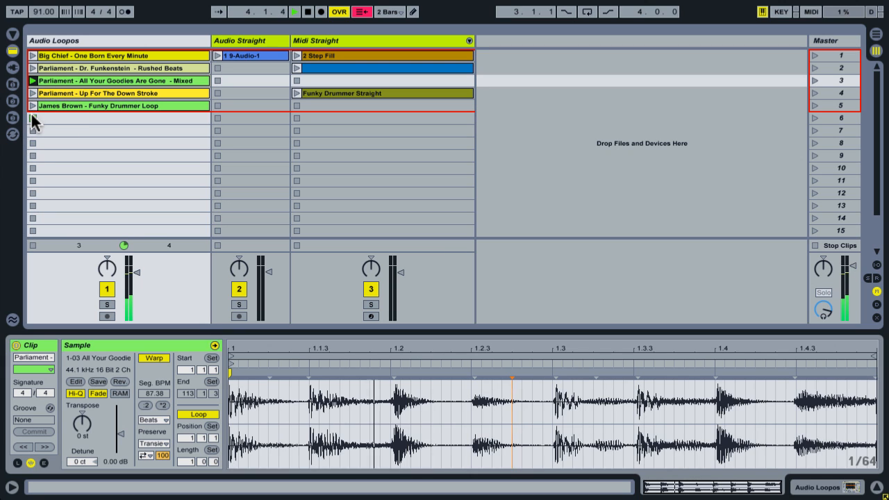
pyautogui.press('space')
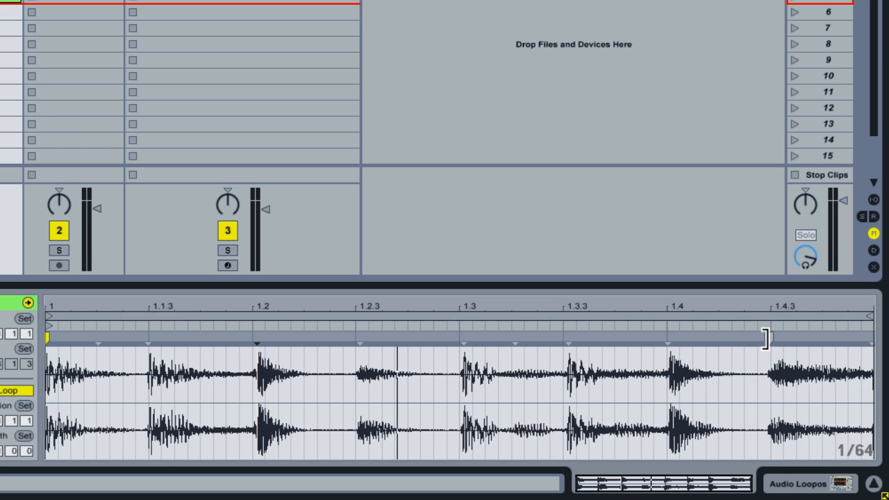
pyautogui.moveTo(772, 303)
pyautogui.mouseDown()
pyautogui.moveTo(772, 351)
pyautogui.moveTo(776, 309)
pyautogui.mouseUp()
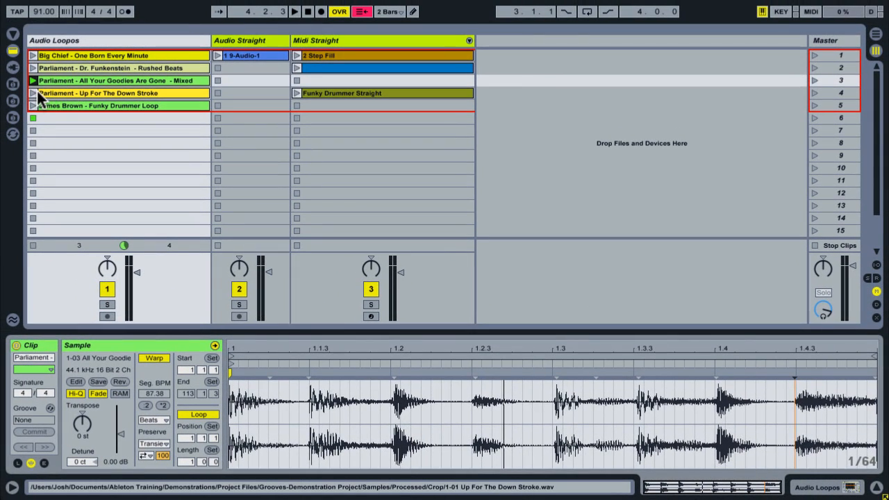
# Play the Parliament - Up For The Down Stroke clip and examine its transients near beats 2.2 and 2.4
pyautogui.click(37, 90)
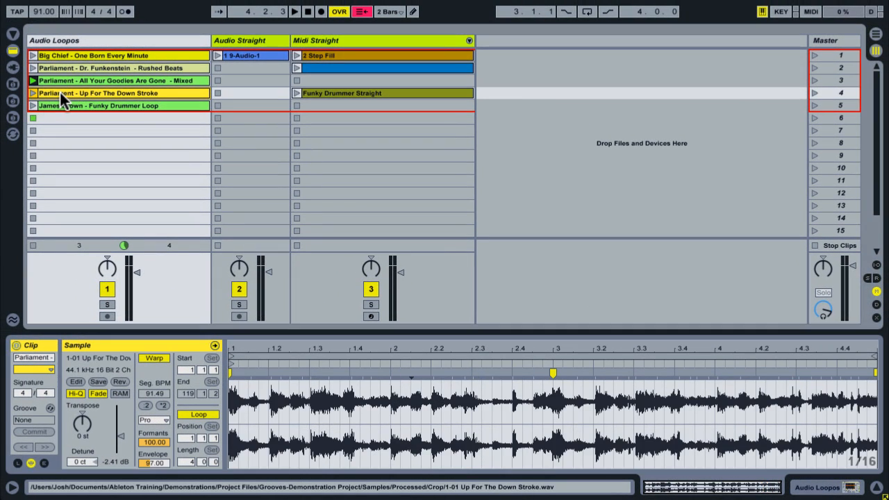
pyautogui.click(33, 93)
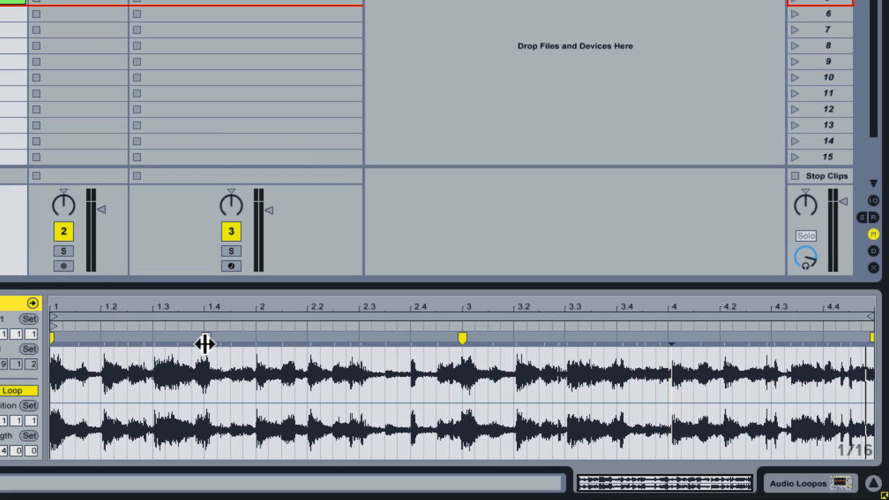
pyautogui.click(310, 336)
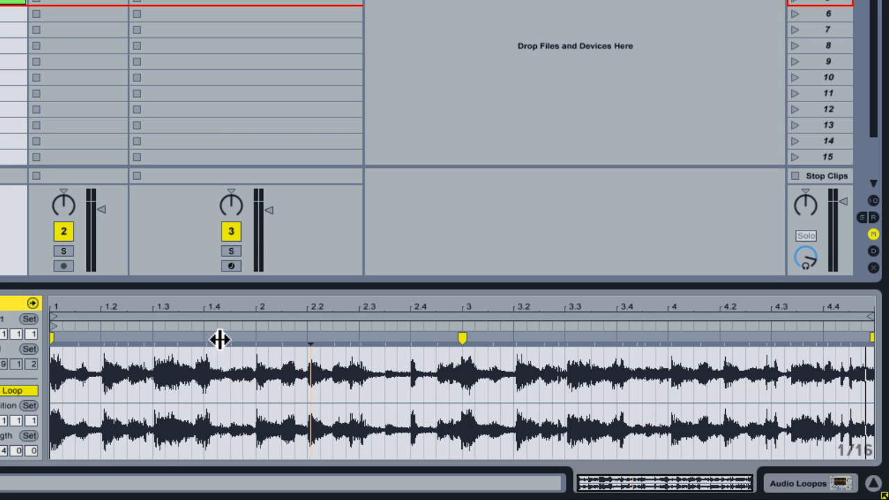
pyautogui.click(413, 339)
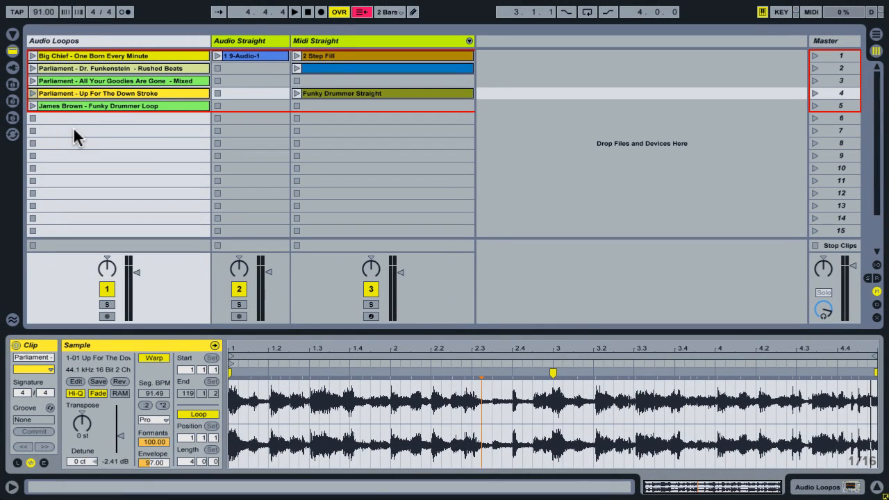
# Play the James Brown - Funky Drummer Loop, try shifting transients near 1.2 and before bar 2 with warp markers, and delete the added markers
pyautogui.click(32, 106)
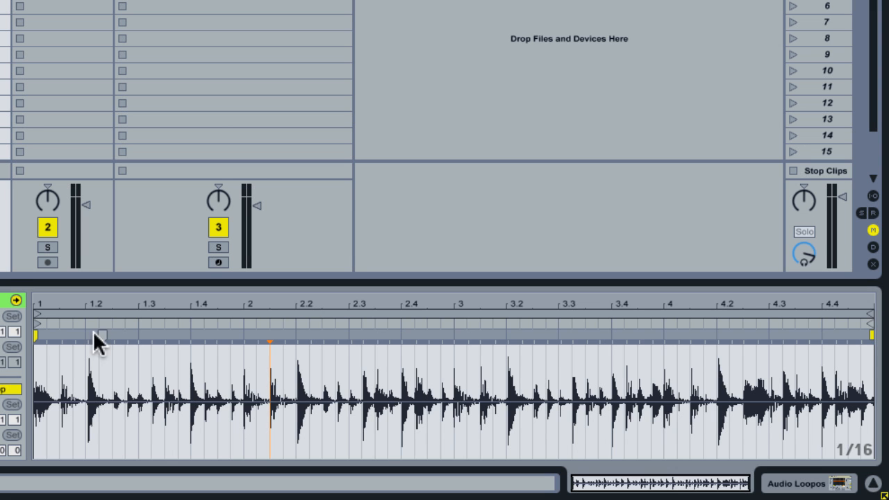
pyautogui.moveTo(90, 335)
pyautogui.mouseDown()
pyautogui.moveTo(220, 333)
pyautogui.moveTo(36, 339)
pyautogui.moveTo(145, 339)
pyautogui.moveTo(84, 332)
pyautogui.mouseUp()
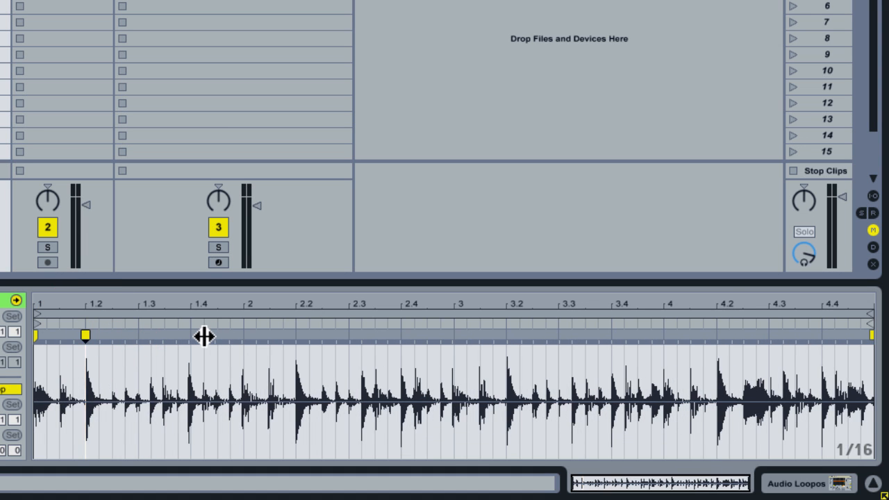
pyautogui.moveTo(204, 336)
pyautogui.mouseDown()
pyautogui.moveTo(286, 338)
pyautogui.moveTo(153, 338)
pyautogui.moveTo(230, 336)
pyautogui.mouseUp()
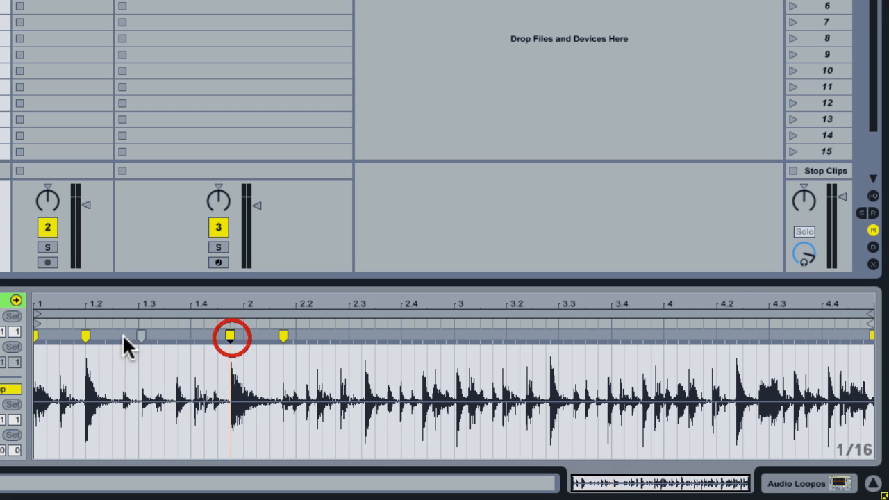
pyautogui.doubleClick(84, 332)
pyautogui.doubleClick(229, 331)
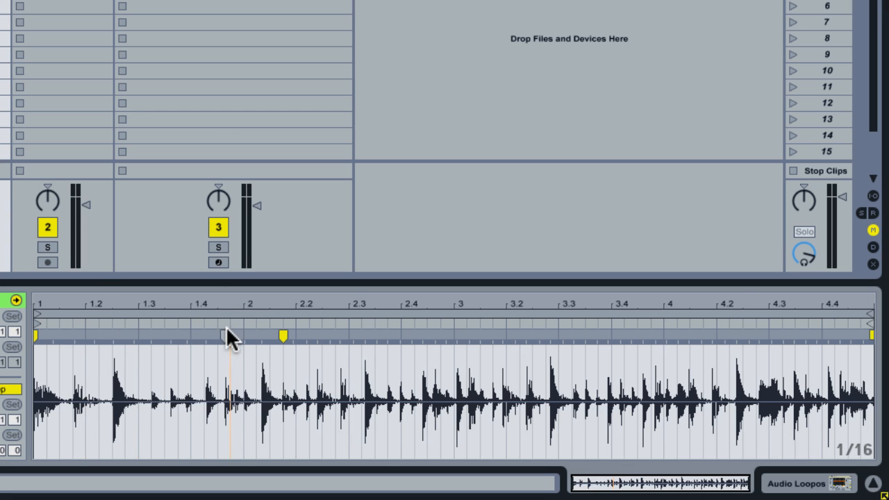
pyautogui.doubleClick(283, 336)
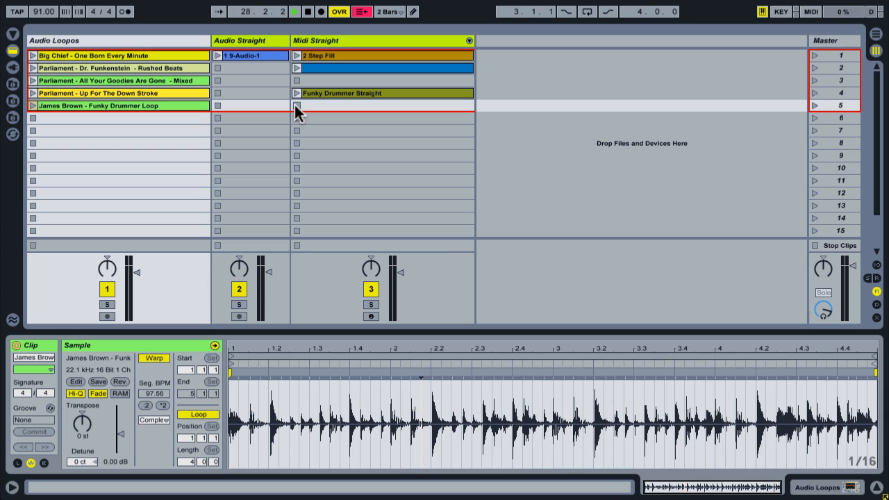
# Play the 2 Step Fill clip on the Midi Straight track again
pyautogui.click(298, 55)
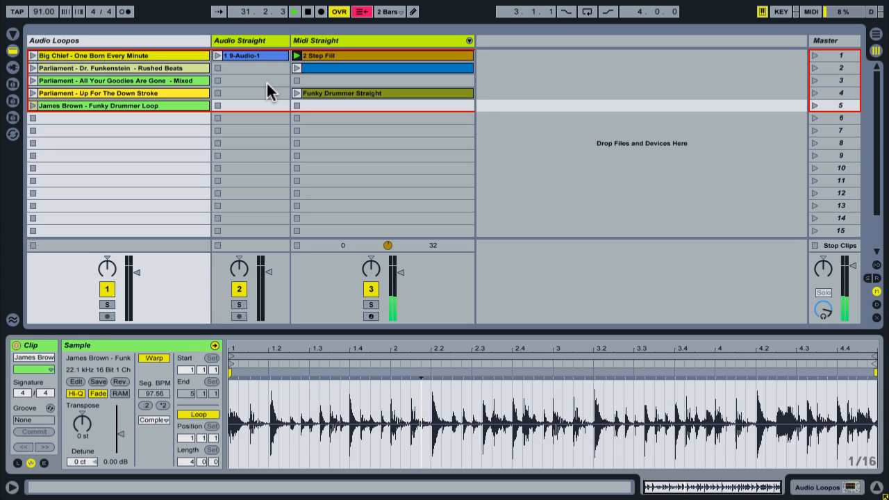
# Stop the 2 Step Fill clip, and play and stop the 1 9-Audio-1 clip on the Audio Straight track
pyautogui.click(297, 81)
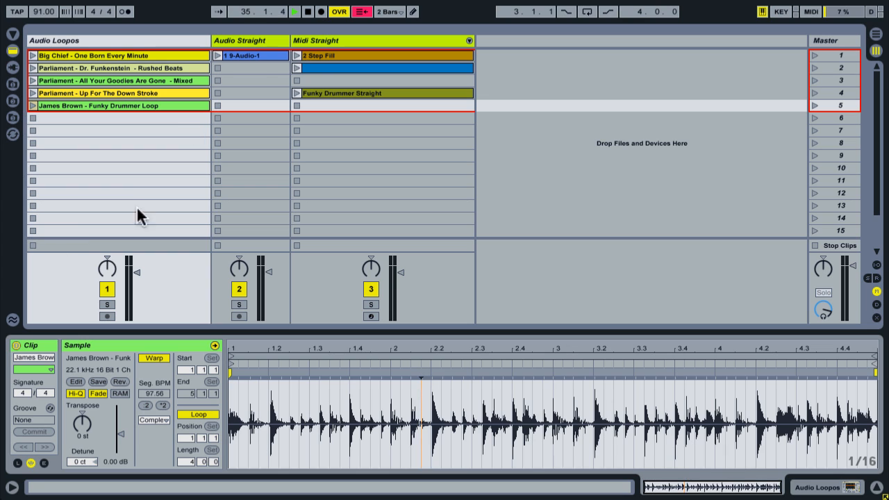
pyautogui.click(220, 55)
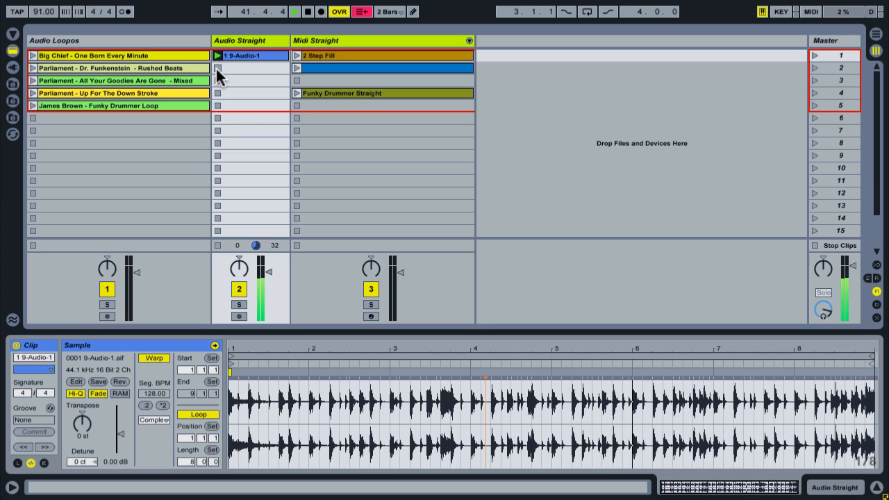
pyautogui.click(217, 69)
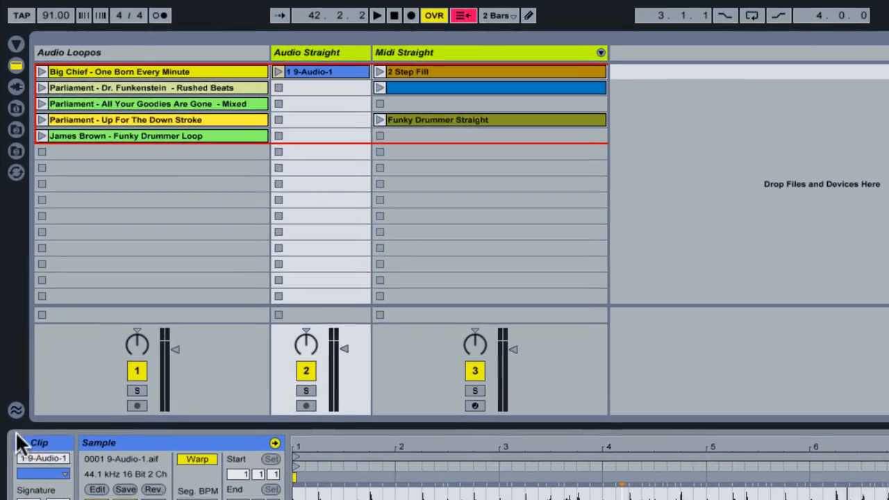
# Show the Groove Pool, adjust its height below the browser, and open the groove library for browsing
pyautogui.click(15, 400)
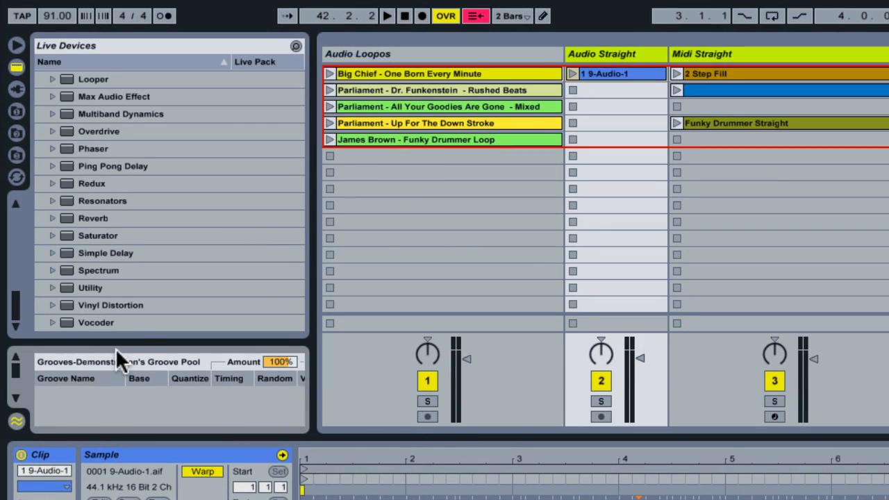
pyautogui.moveTo(139, 341); pyautogui.dragTo(136, 298)
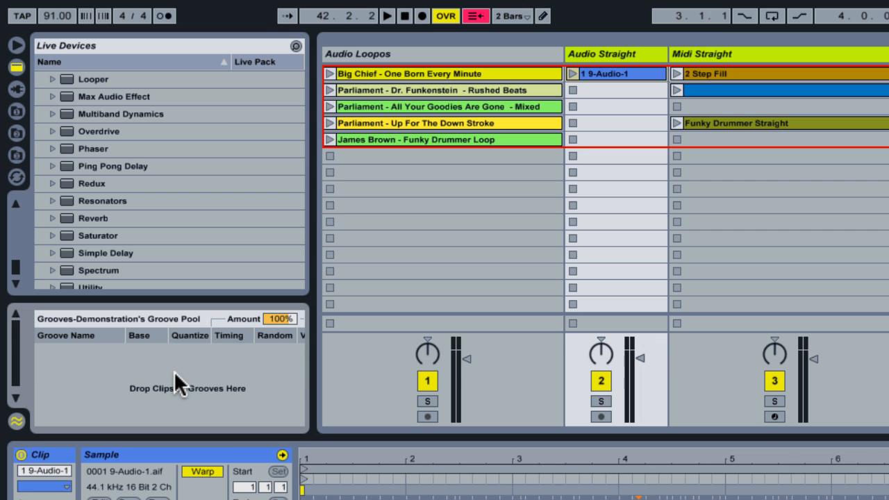
pyautogui.moveTo(174, 370)
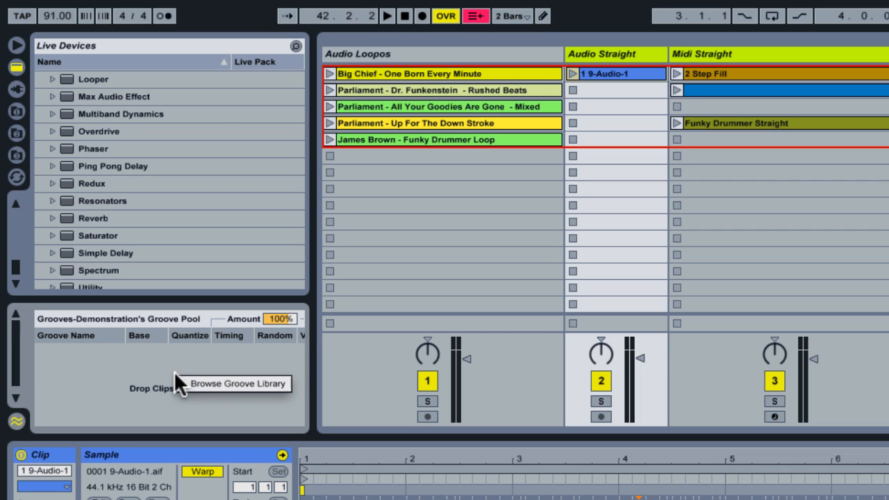
pyautogui.click(255, 384)
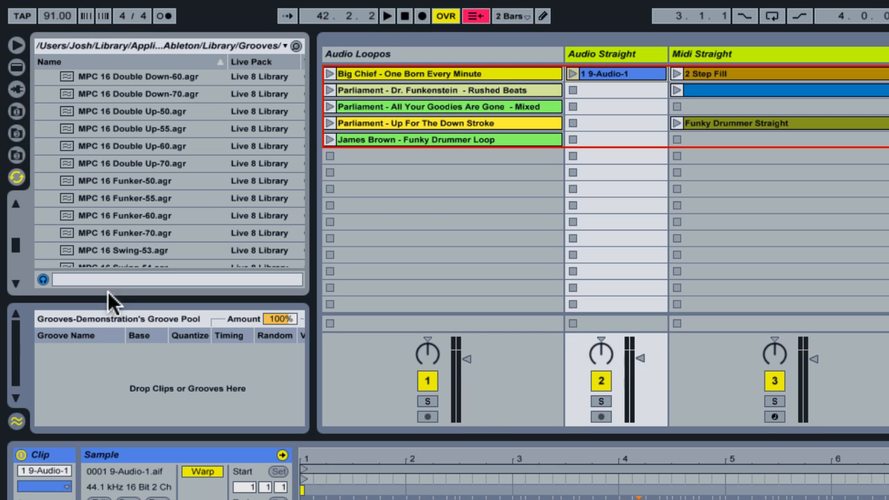
pyautogui.moveTo(106, 300); pyautogui.dragTo(104, 332)
# Examine the MPC folder's 8 Swing, 16 Double Up, 16 Funker and 16 Swing grooves in the library
pyautogui.scroll(-5, 135, 189)
pyautogui.scroll(3, 136, 189)
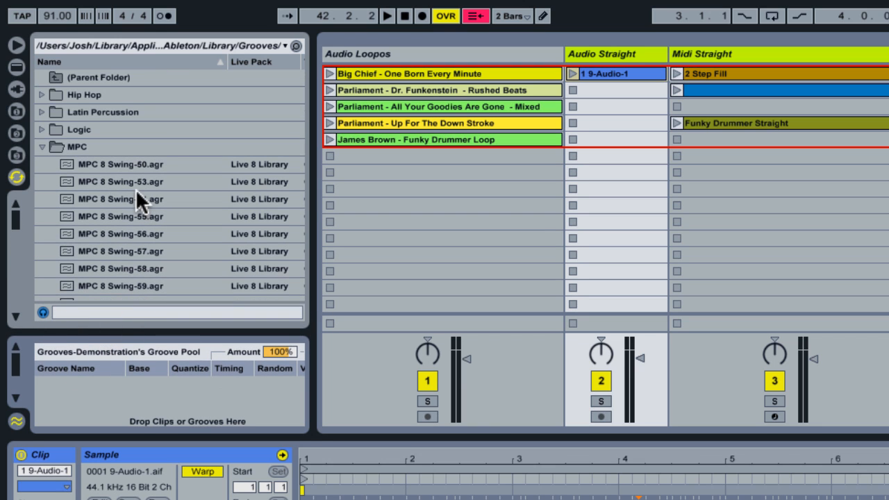
pyautogui.click(39, 143)
pyautogui.click(39, 145)
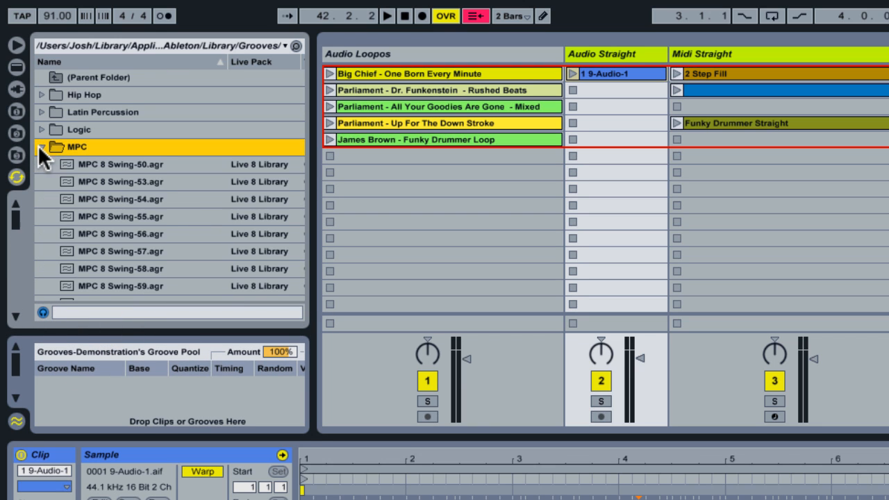
pyautogui.scroll(-9, 168, 164)
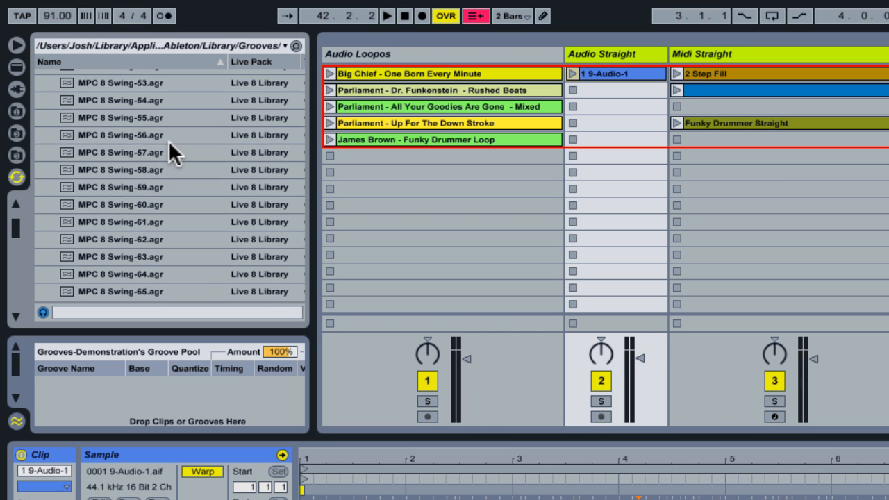
pyautogui.scroll(-6, 169, 143)
pyautogui.scroll(7, 169, 143)
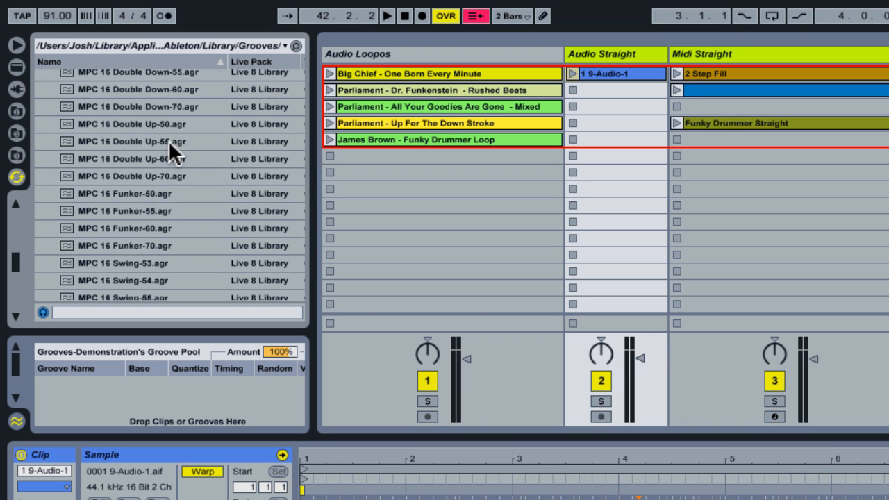
pyautogui.scroll(7, 168, 140)
pyautogui.scroll(-15, 168, 140)
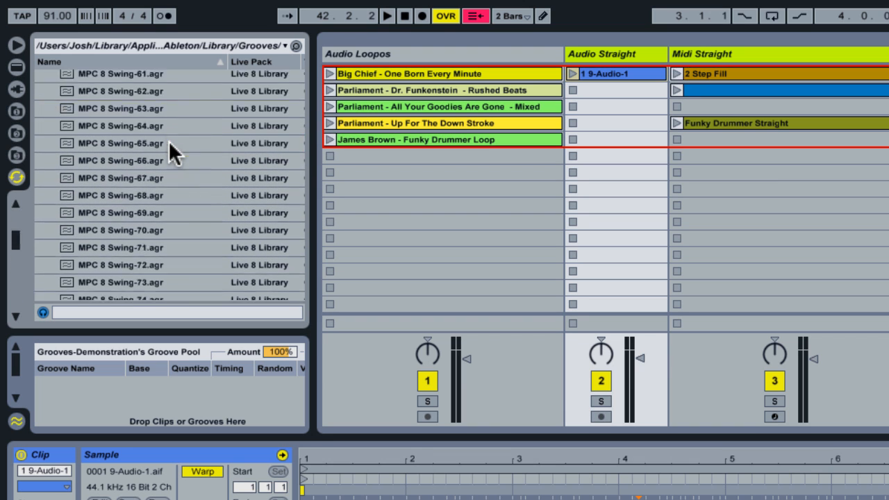
pyautogui.scroll(-3, 168, 141)
pyautogui.scroll(10, 168, 140)
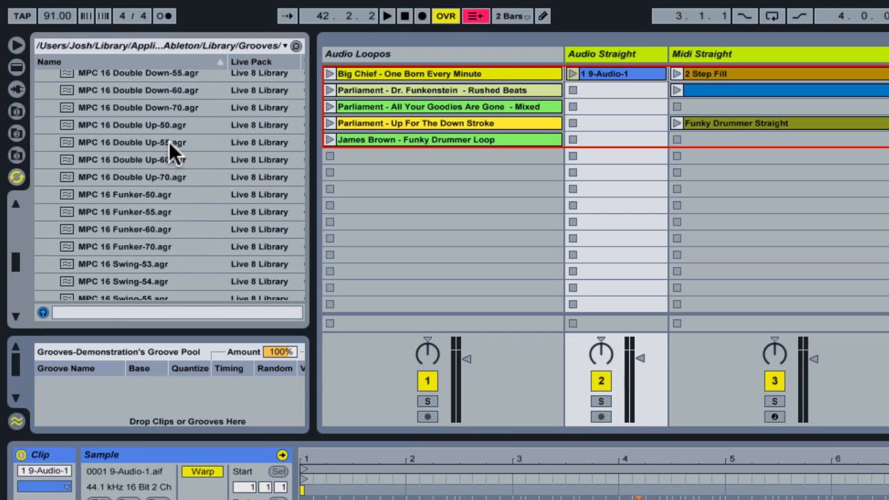
pyautogui.scroll(10, 168, 140)
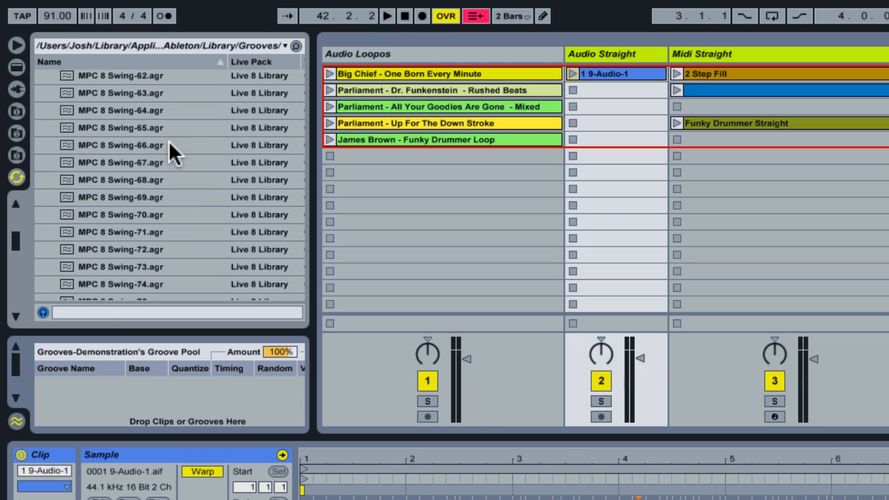
pyautogui.scroll(3, 168, 141)
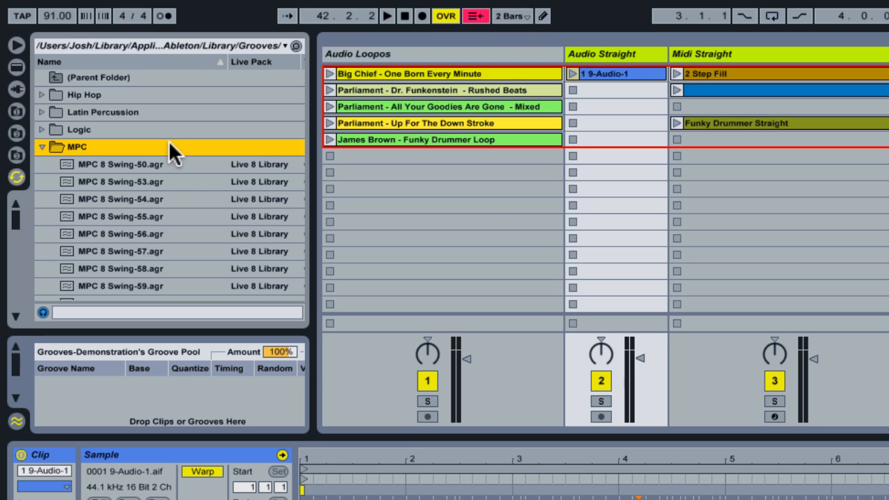
pyautogui.scroll(-10, 170, 148)
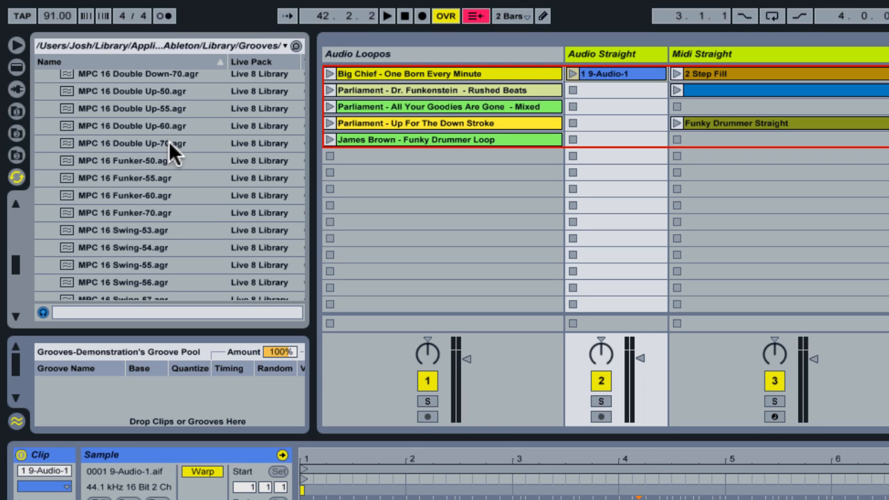
pyautogui.scroll(10, 169, 142)
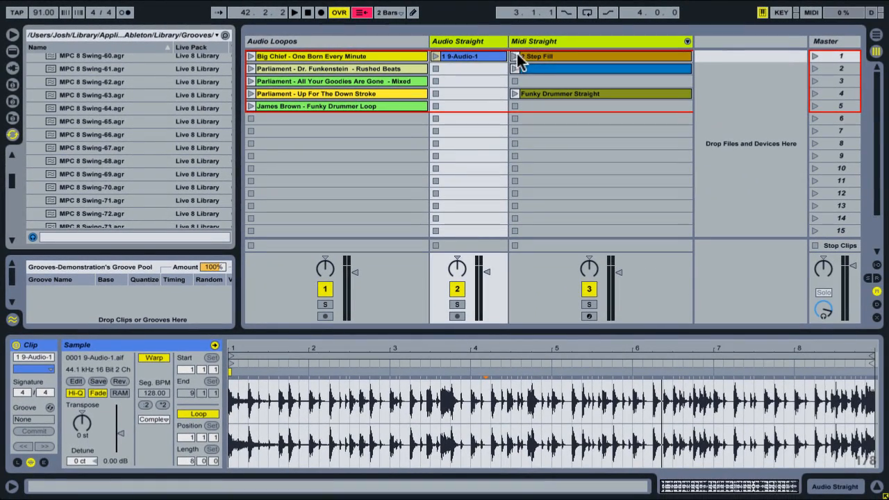
# Play the 2 Step Fill clip on the Midi Straight track and apply the MPC 16 Swing-60 groove to it
pyautogui.click(549, 41)
pyautogui.click(513, 56)
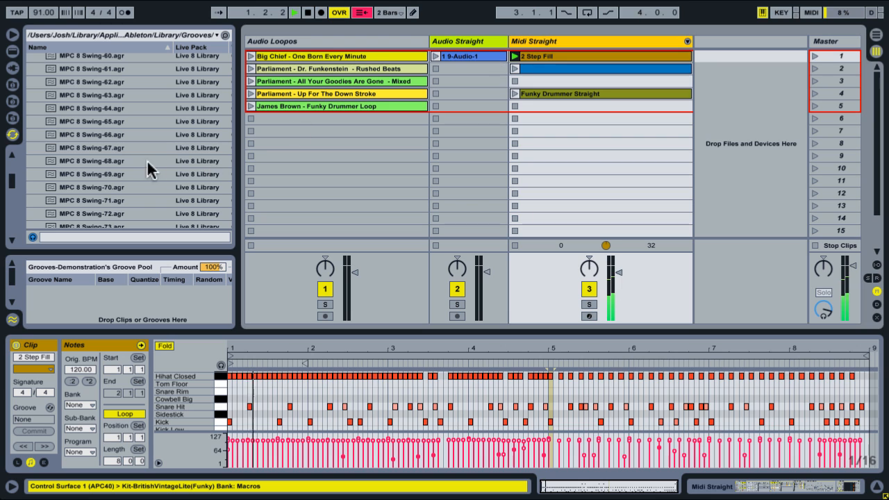
pyautogui.scroll(10, 125, 156)
pyautogui.scroll(-2, 125, 155)
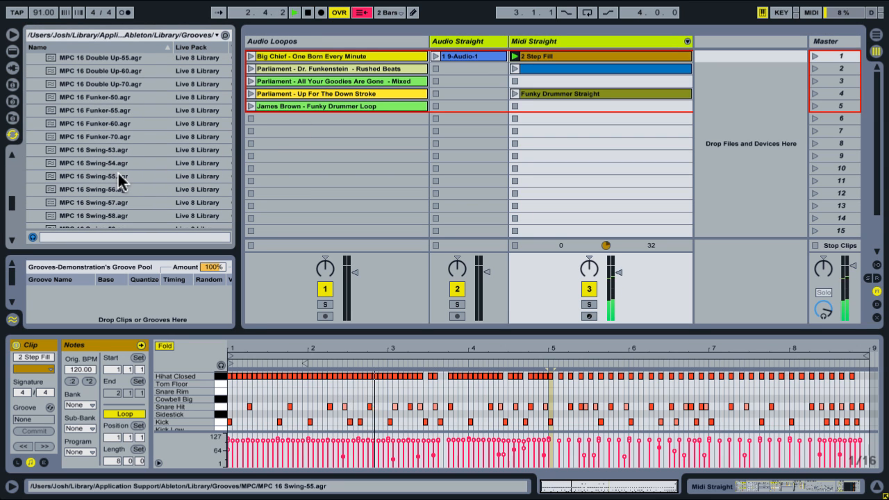
pyautogui.scroll(-3, 114, 177)
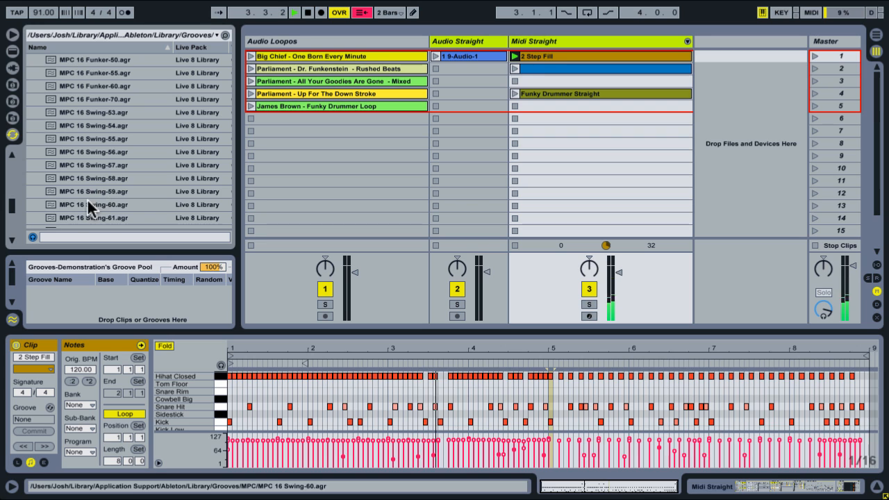
pyautogui.moveTo(89, 204); pyautogui.dragTo(562, 54)
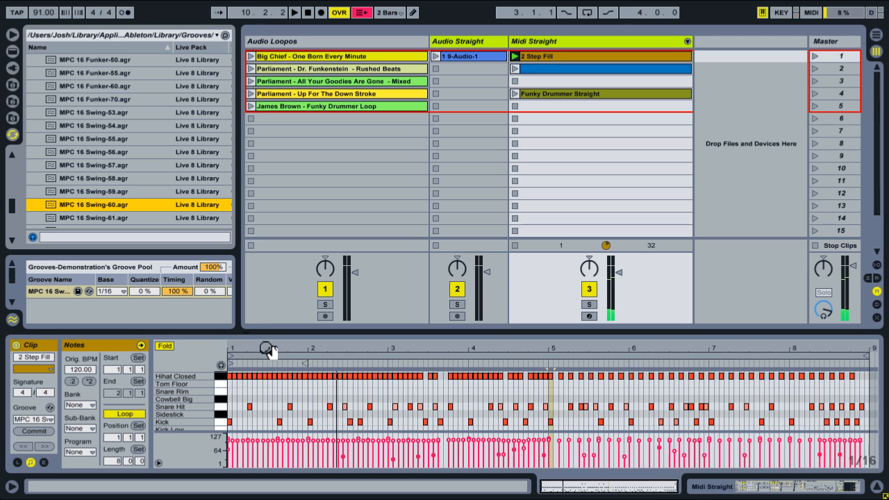
# Delete the MPC 16 Swing-60 groove from the Groove Pool and apply MPC 8 Swing-63 to the 2 Step Fill clip
pyautogui.click(43, 293)
pyautogui.press('Delete')
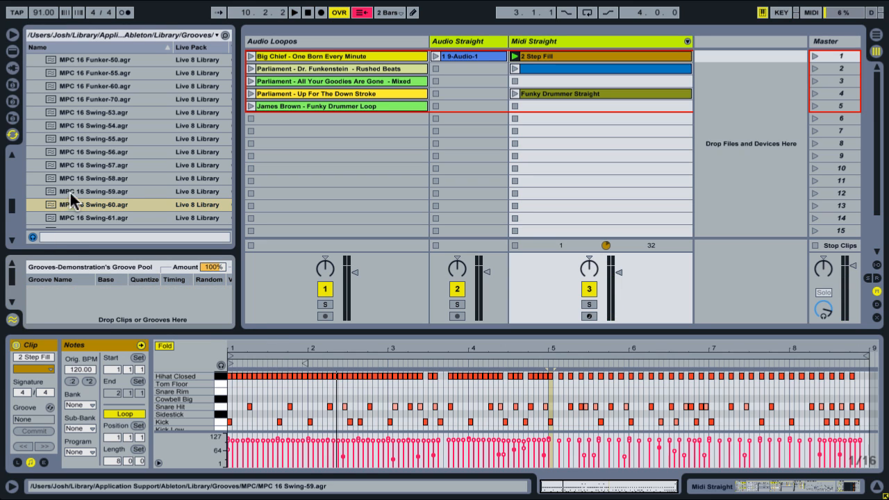
pyautogui.scroll(-15, 111, 163)
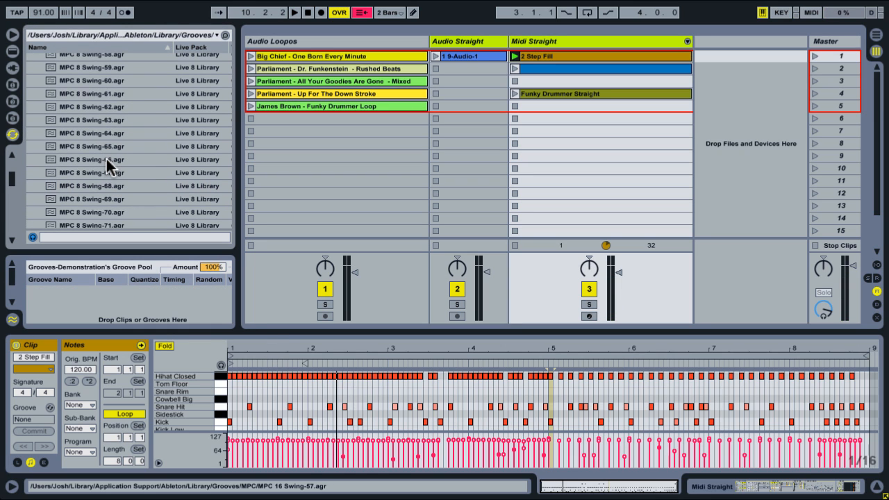
pyautogui.scroll(-1, 108, 164)
pyautogui.moveTo(104, 106); pyautogui.dragTo(585, 57)
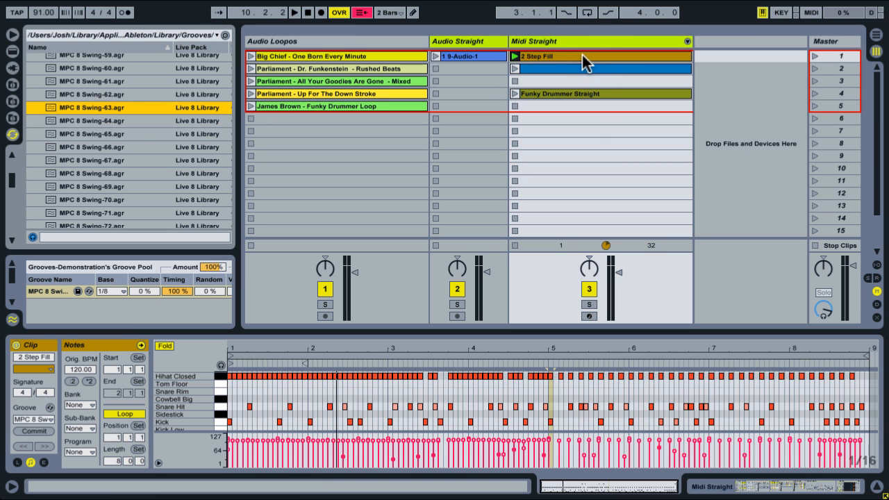
# Play the 2 Step Fill clip with the MPC 8 Swing-63 groove, and delete that groove from the Groove Pool
pyautogui.click(514, 56)
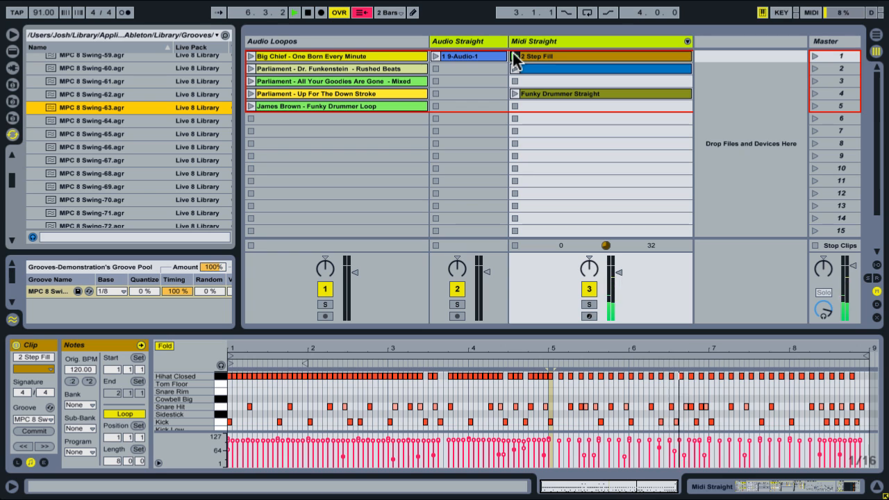
pyautogui.click(54, 291)
pyautogui.press('Delete')
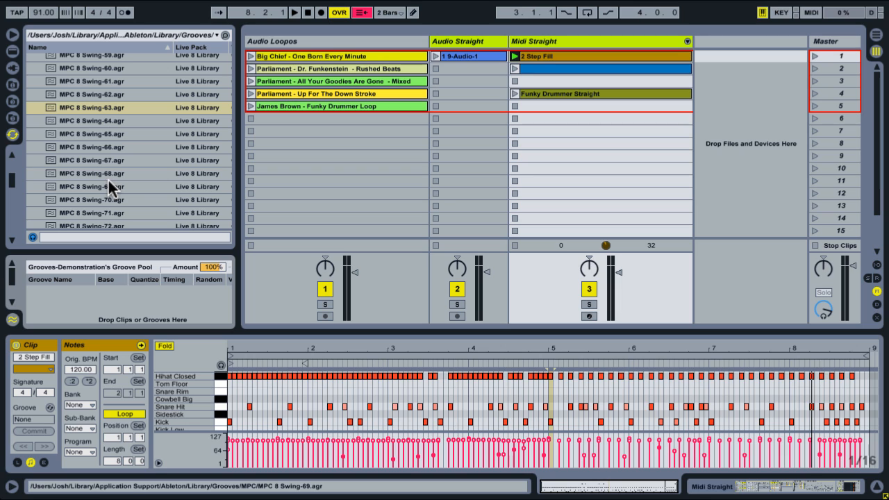
# Collapse the MPC folder and apply the Roots Down groove from the Hip Hop folder to the 2 Step Fill clip
pyautogui.scroll(4, 159, 170)
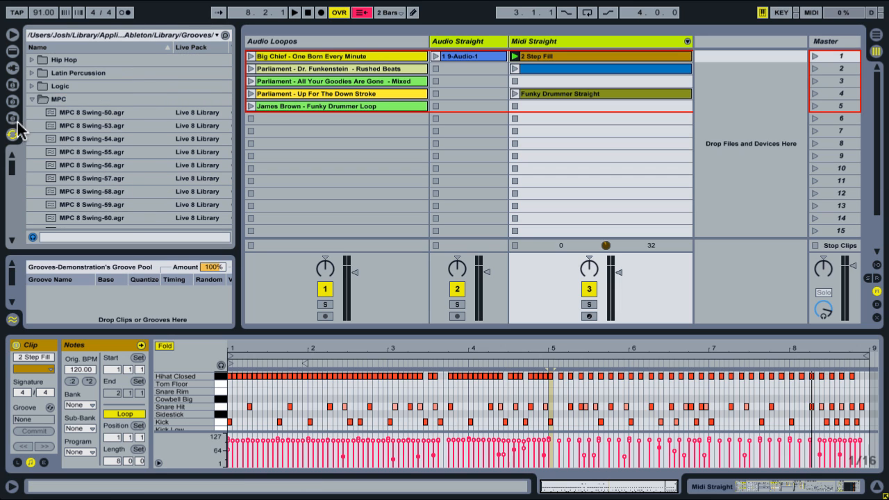
pyautogui.click(32, 100)
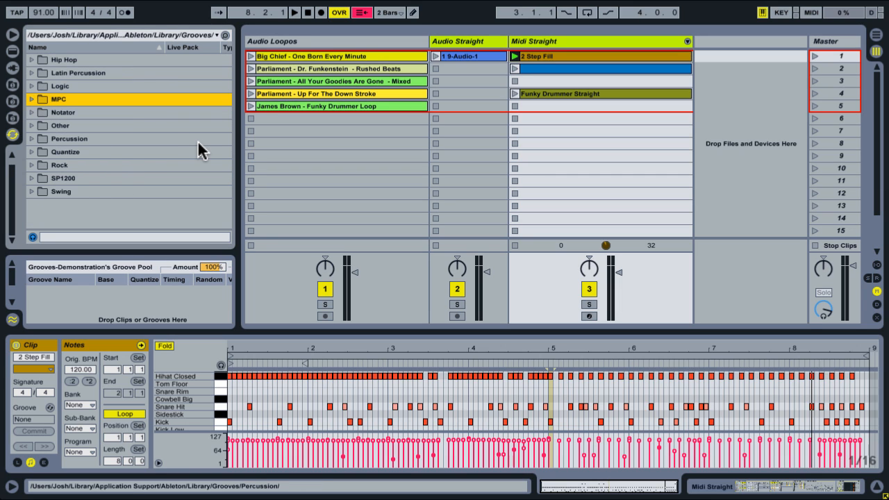
pyautogui.scroll(1, 197, 151)
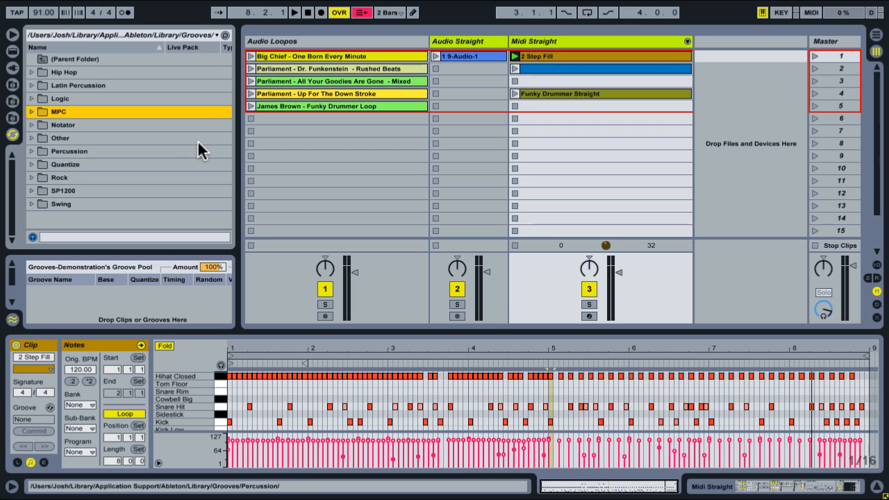
pyautogui.click(31, 72)
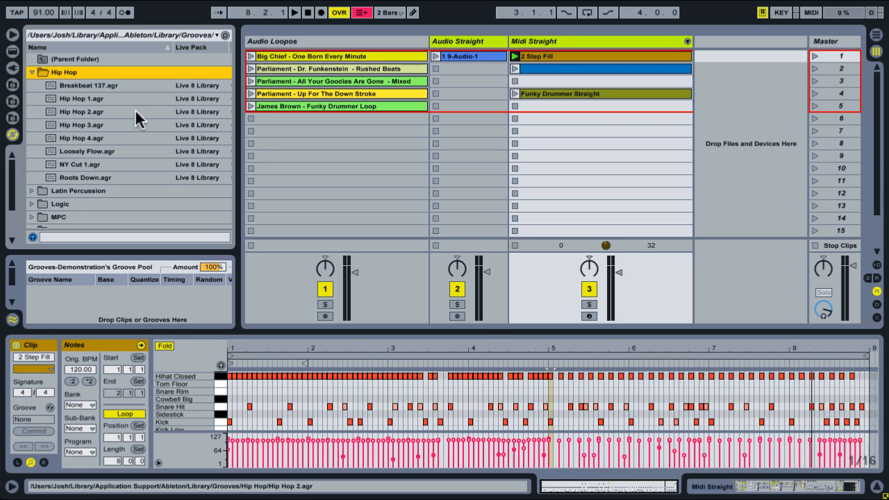
pyautogui.scroll(-1, 153, 119)
pyautogui.click(82, 165)
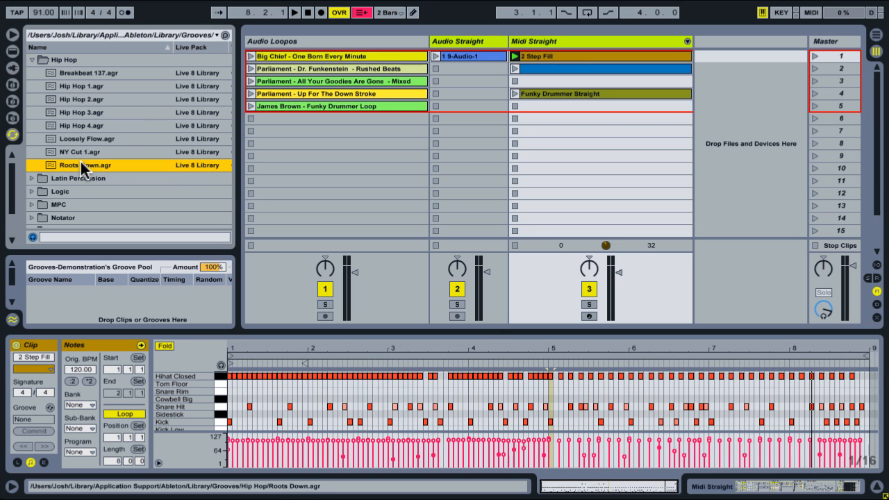
pyautogui.moveTo(81, 165); pyautogui.dragTo(590, 62)
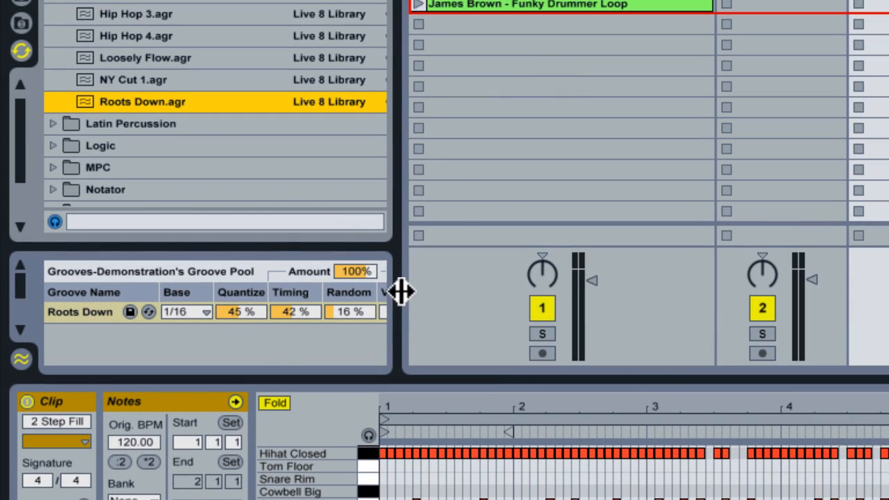
# Widen the browser to view the Roots Down groove's Random and Velocity settings, and narrow it again
pyautogui.moveTo(397, 289); pyautogui.dragTo(535, 289)
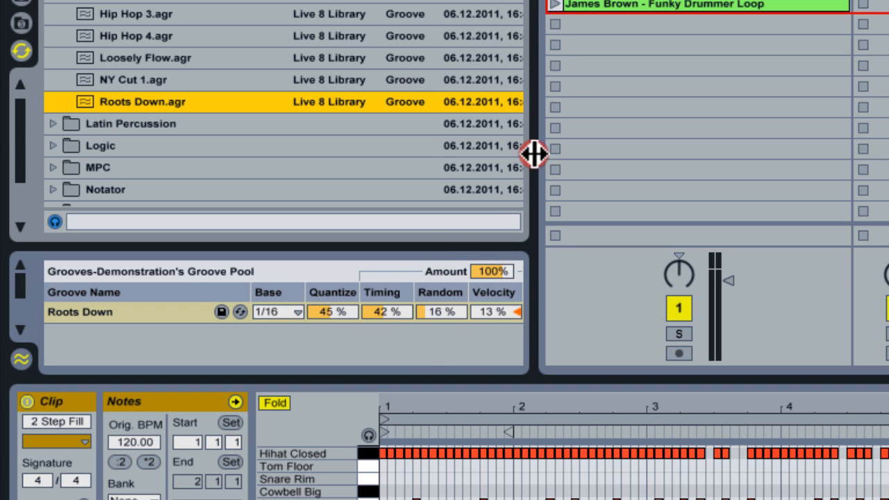
pyautogui.moveTo(532, 154); pyautogui.dragTo(454, 153)
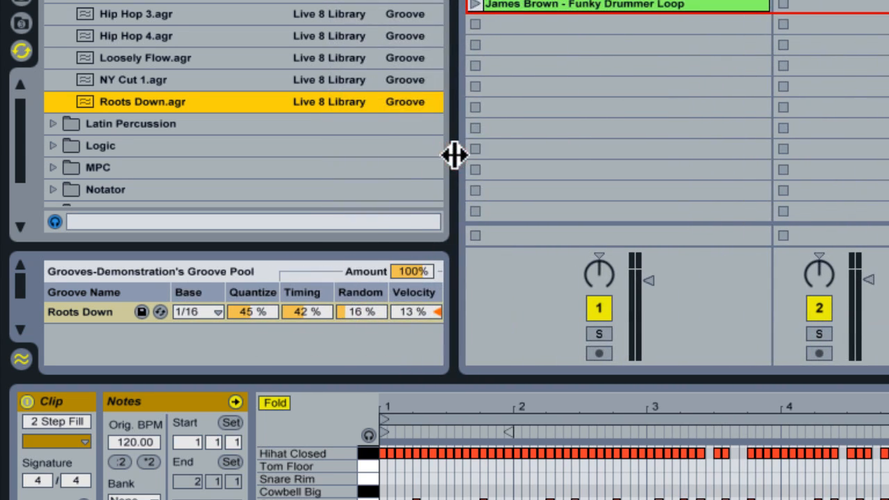
pyautogui.moveTo(457, 109); pyautogui.dragTo(318, 94)
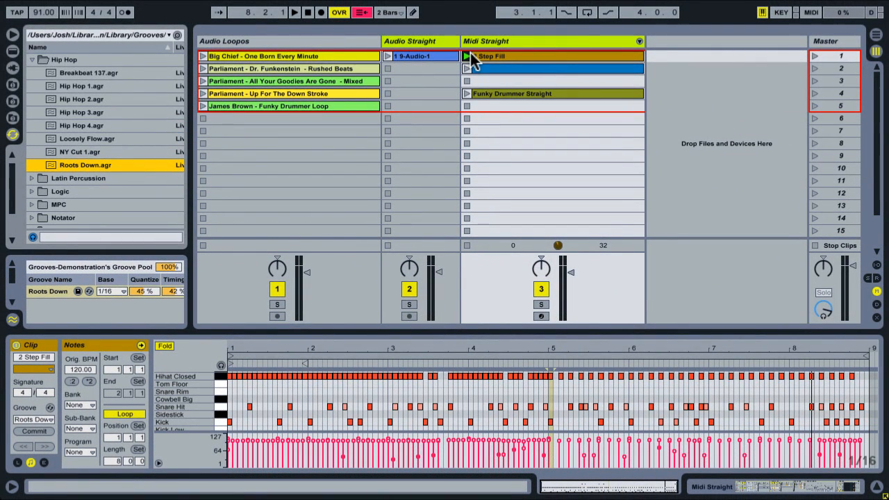
# Play the 2 Step Fill clip with the Roots Down groove, and delete that groove from the Groove Pool
pyautogui.click(467, 56)
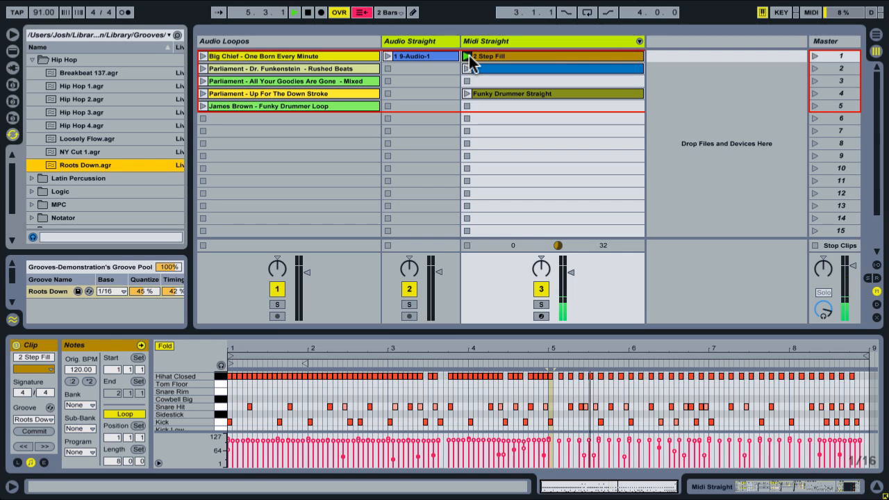
pyautogui.press('space')
pyautogui.click(512, 56)
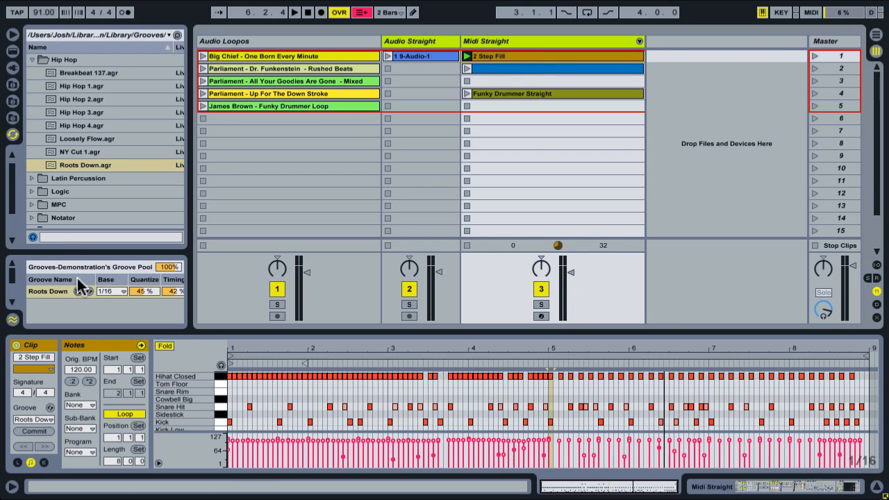
pyautogui.click(50, 292)
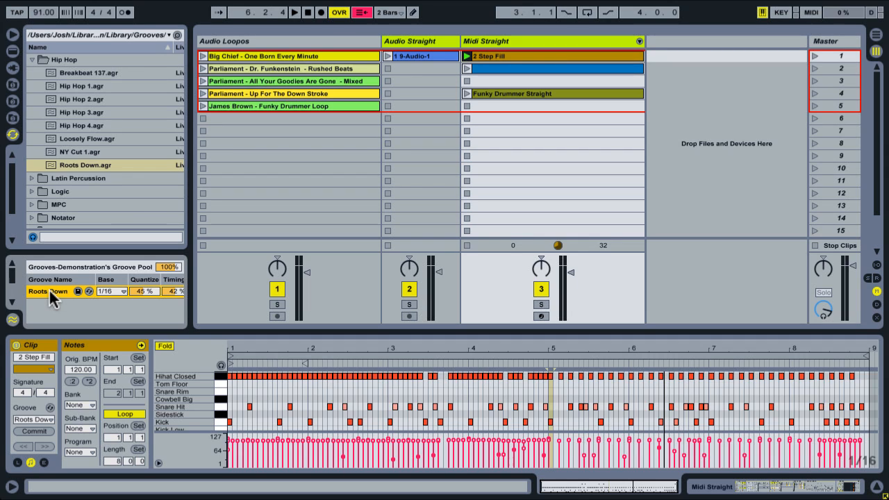
pyautogui.press('Delete')
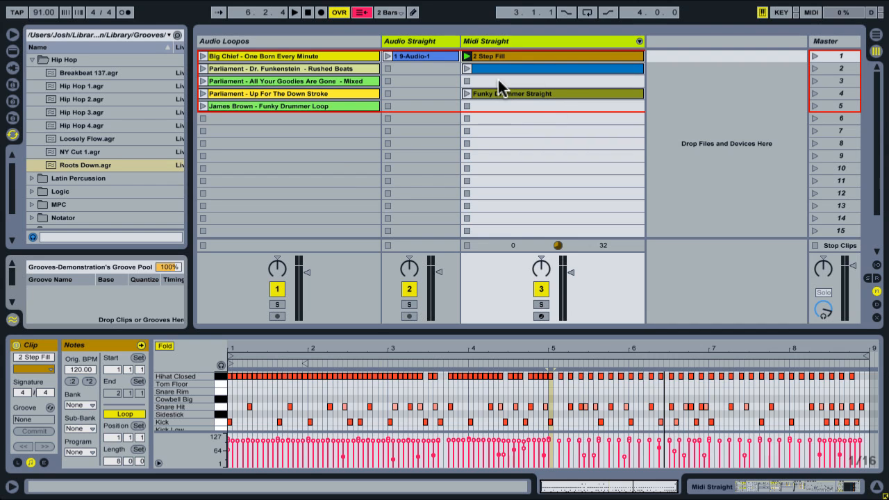
# Play the James Brown - Funky Drummer Loop clip to hear its feel, and stop playback
pyautogui.click(324, 104)
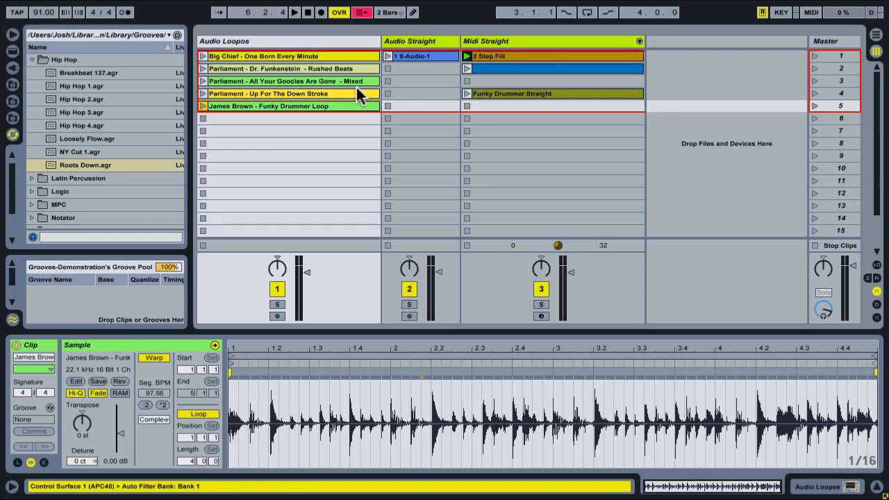
pyautogui.click(496, 106)
pyautogui.click(203, 106)
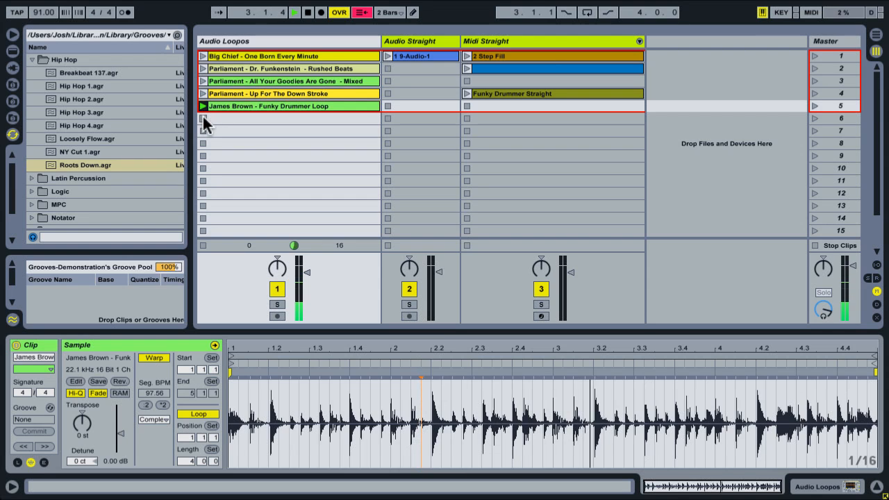
pyautogui.click(202, 115)
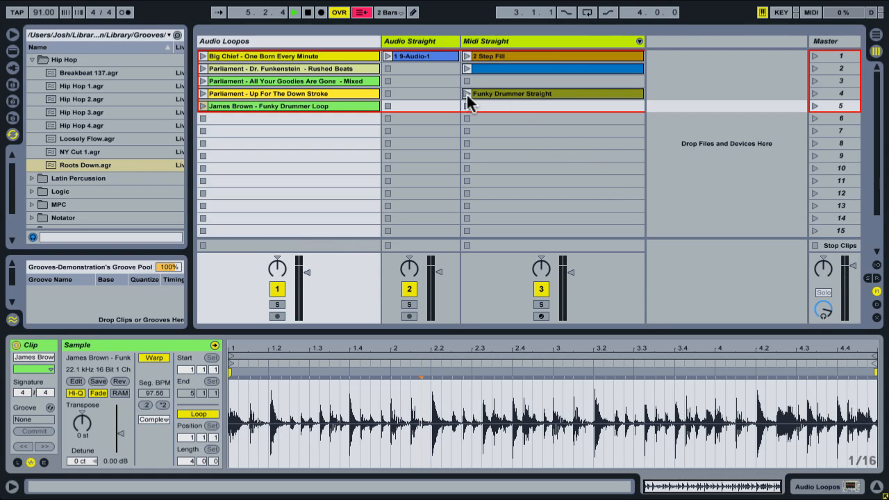
pyautogui.click(497, 38)
pyautogui.click(304, 12)
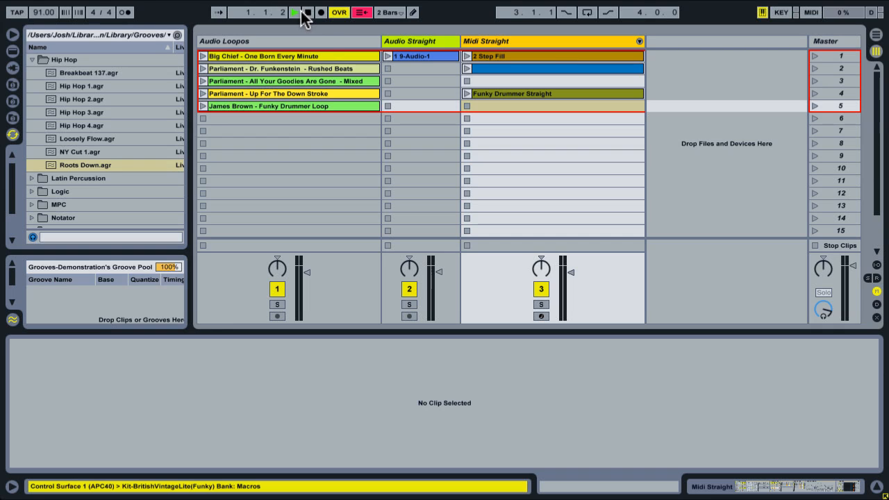
pyautogui.click(304, 12)
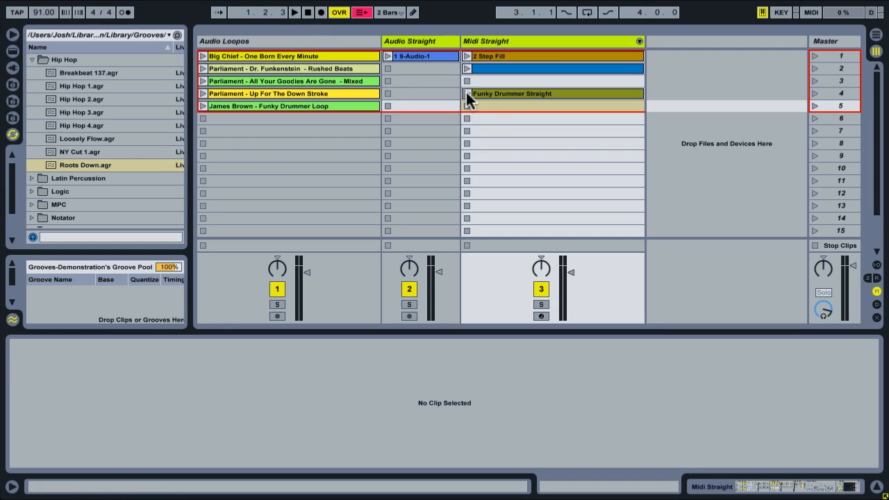
# Play the Funky Drummer Straight clip and examine its hi-hat, snare and kick notes against the grid
pyautogui.click(467, 94)
pyautogui.click(505, 93)
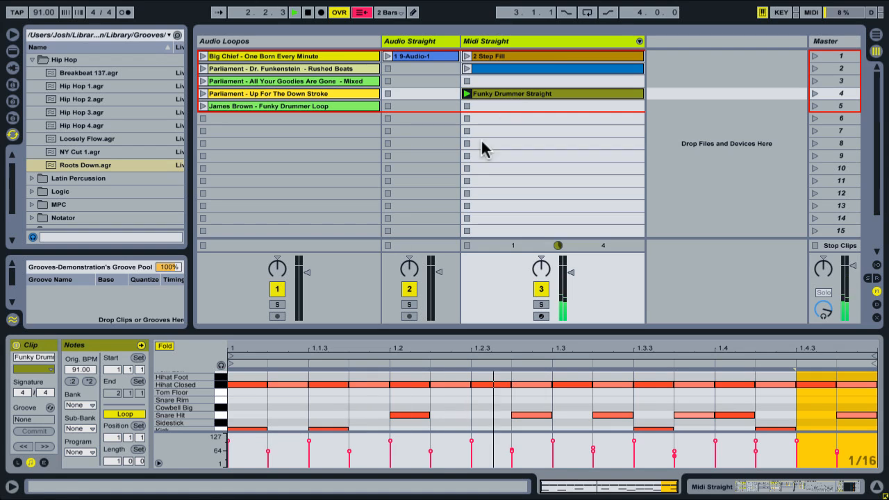
pyautogui.scroll(-1, 198, 399)
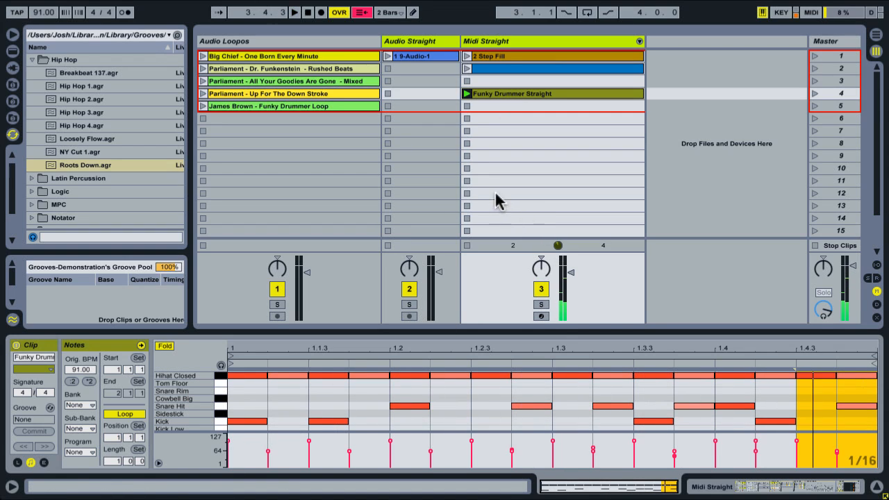
pyautogui.click(331, 375)
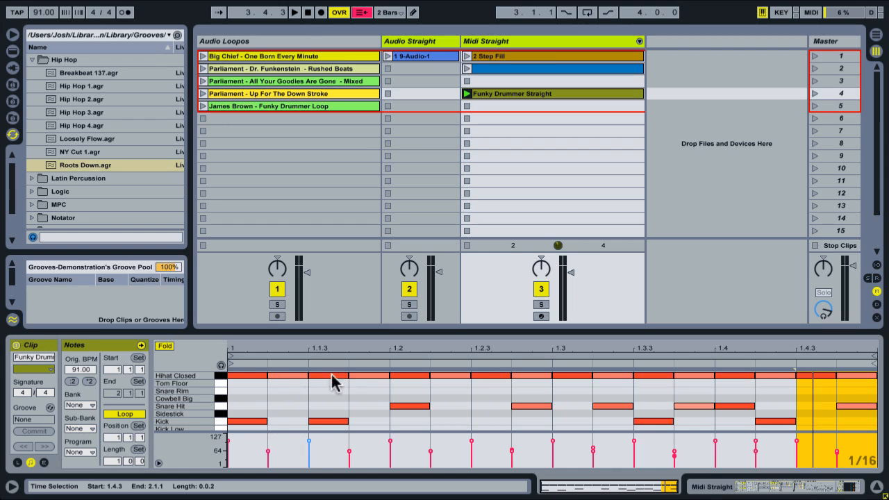
pyautogui.click(761, 397)
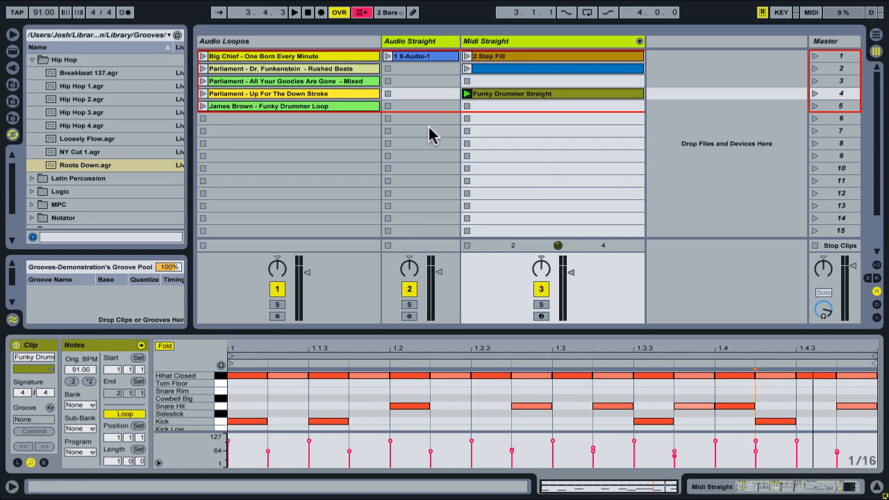
# Extract the groove from the James Brown - Funky Drummer Loop clip into the Groove Pool
pyautogui.click(325, 105)
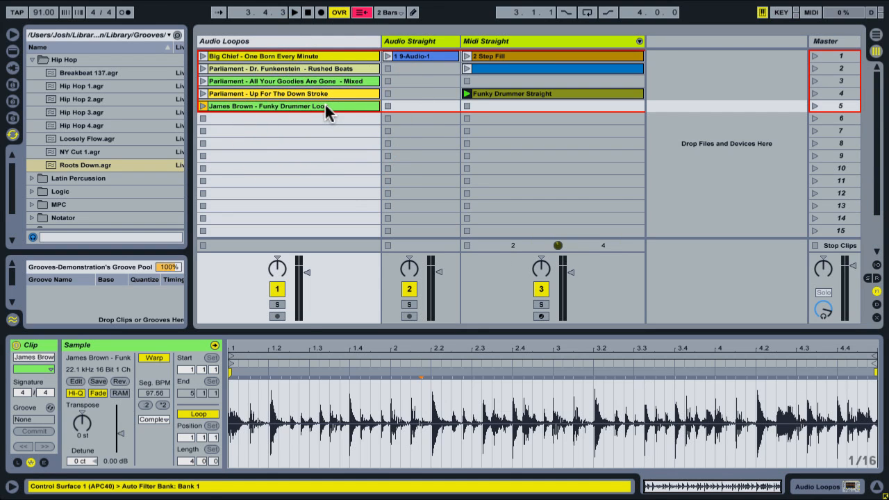
pyautogui.rightClick(327, 109)
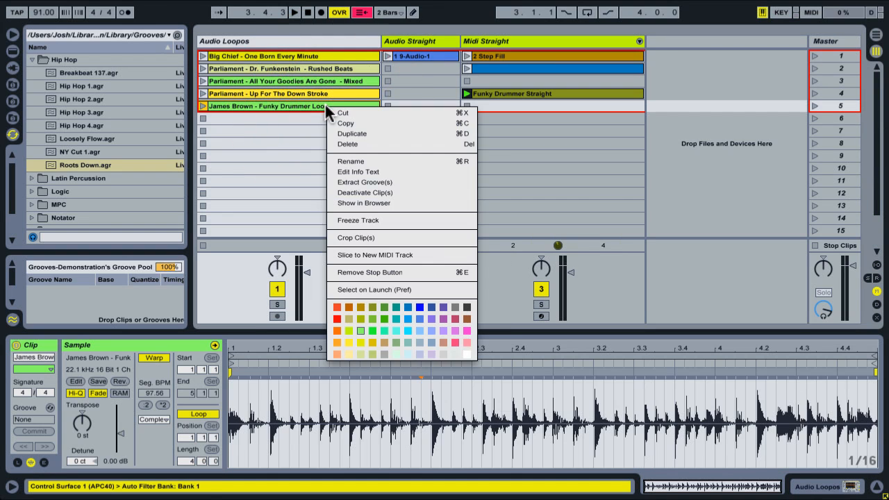
pyautogui.click(402, 182)
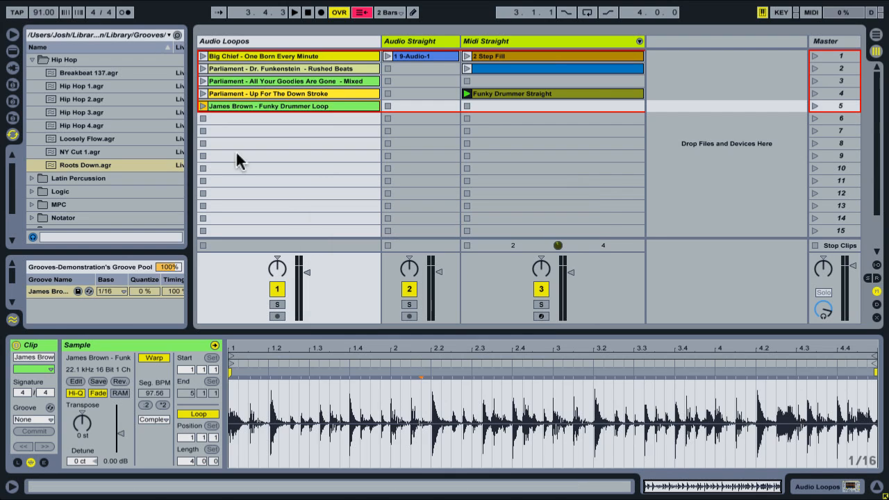
# Apply the extracted James Brown groove to the Funky Drummer Straight clip and play the clip
pyautogui.click(50, 291)
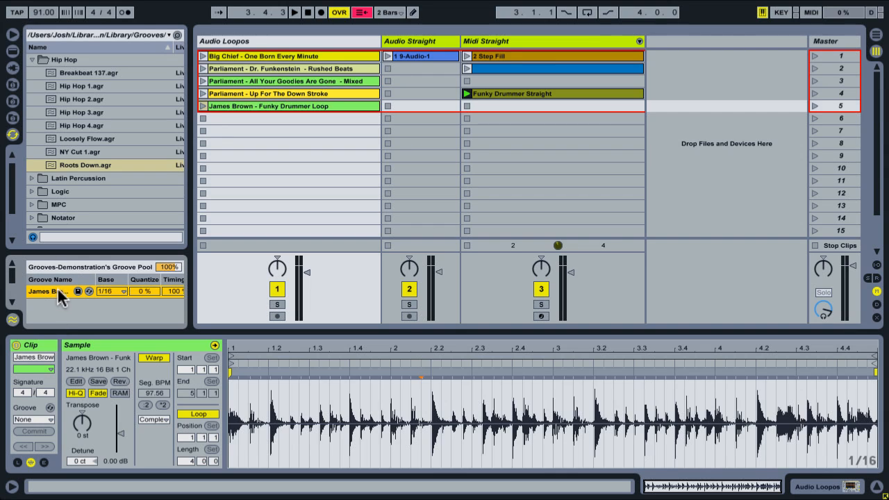
pyautogui.moveTo(43, 289); pyautogui.dragTo(502, 100)
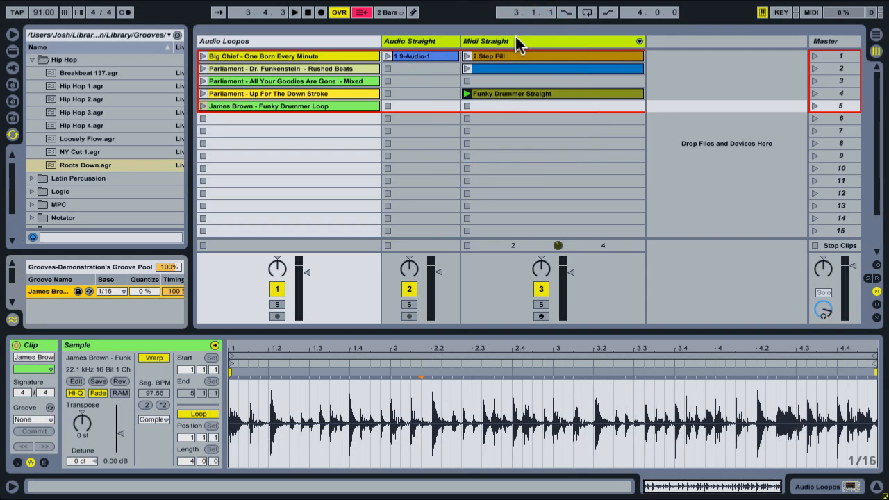
pyautogui.click(496, 94)
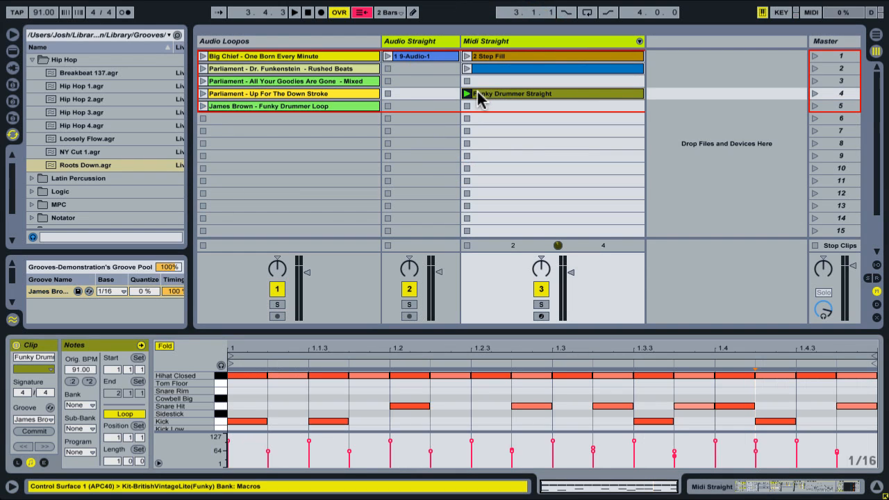
pyautogui.click(466, 93)
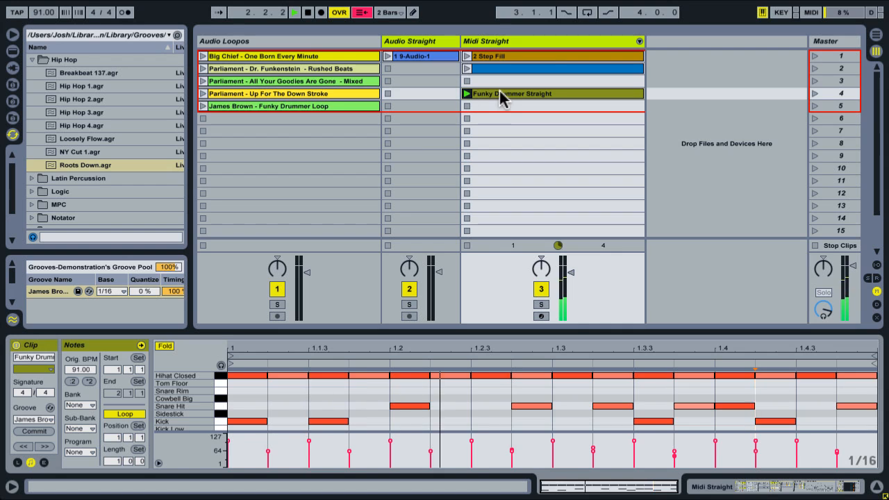
# Duplicate the Funky Drummer Straight clip into the slot below and set the original clip's groove to None
pyautogui.moveTo(500, 94)
pyautogui.mouseDown()
pyautogui.moveTo(497, 106)
pyautogui.moveTo(500, 98)
pyautogui.mouseUp()
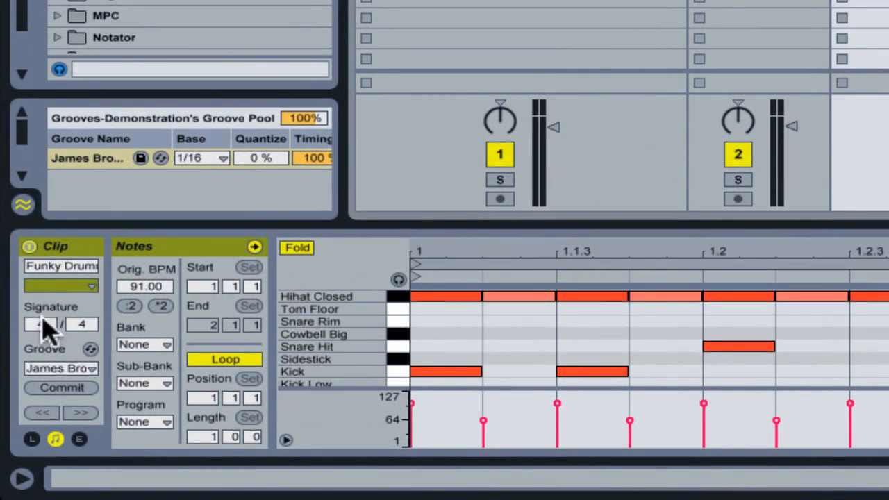
pyautogui.click(89, 368)
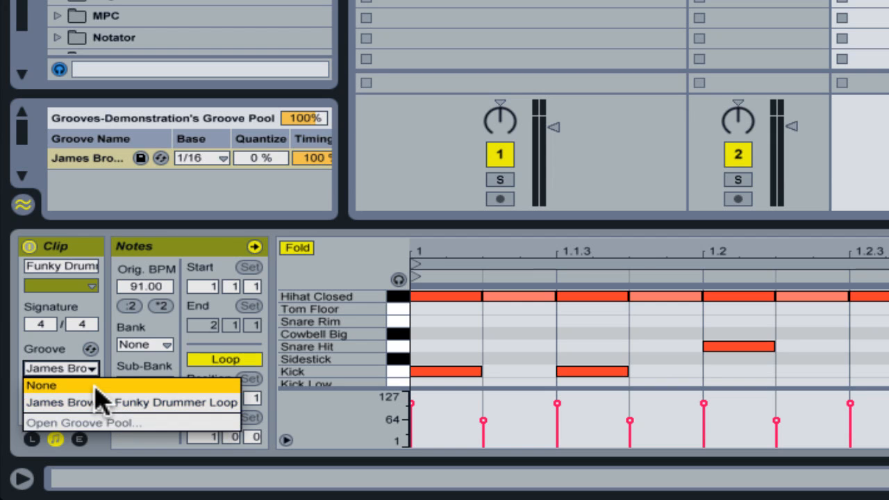
pyautogui.click(91, 386)
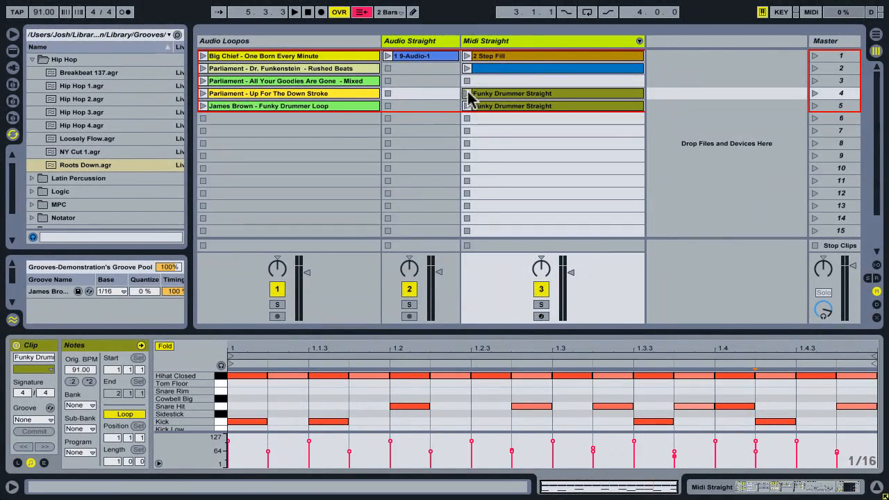
# Alternate playback between the two Funky Drummer Straight clips to compare the straight and grooved versions, and stop playback
pyautogui.click(497, 72)
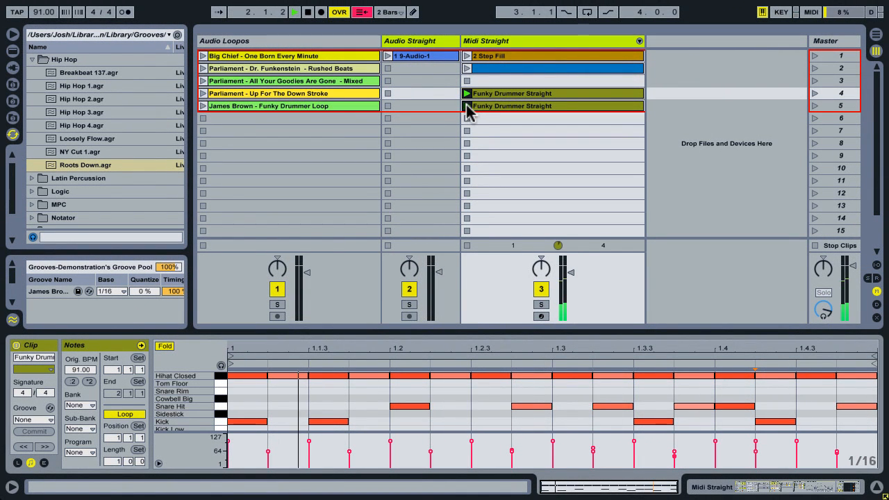
pyautogui.click(466, 108)
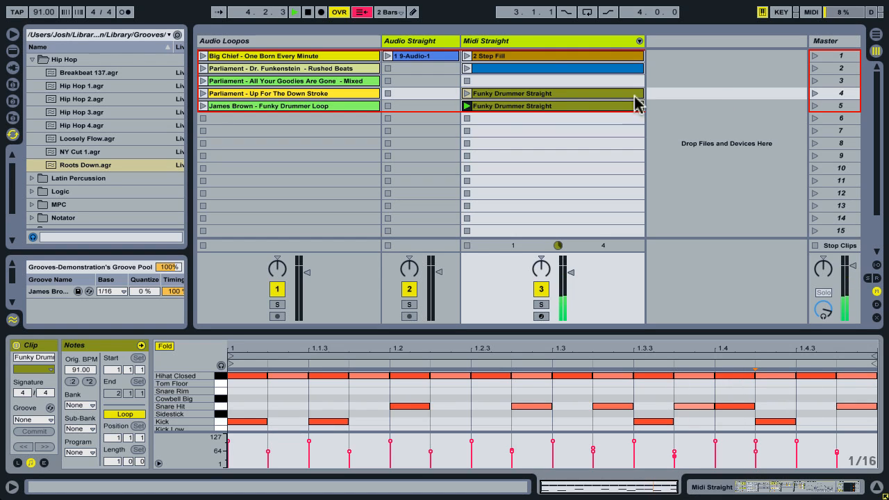
pyautogui.click(466, 93)
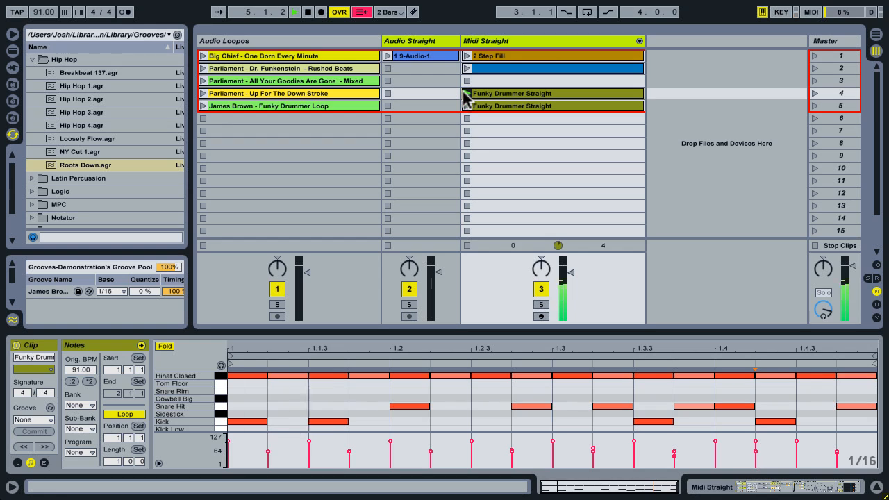
pyautogui.click(467, 107)
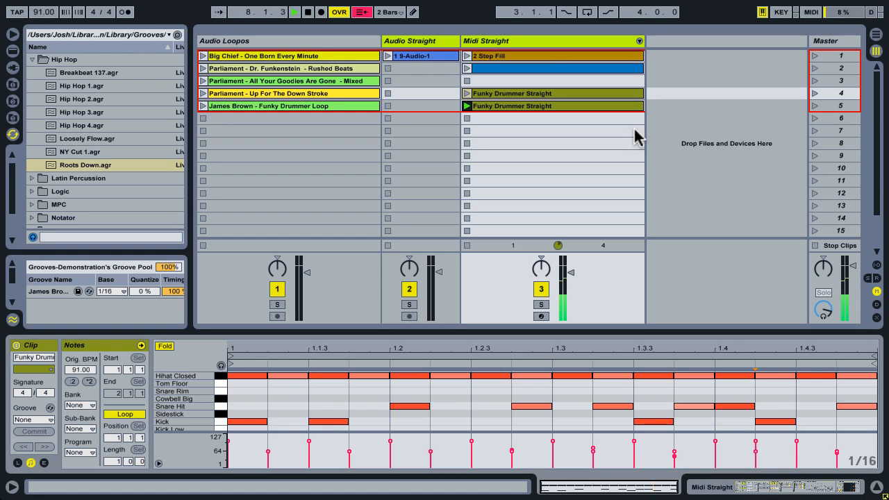
pyautogui.press('space')
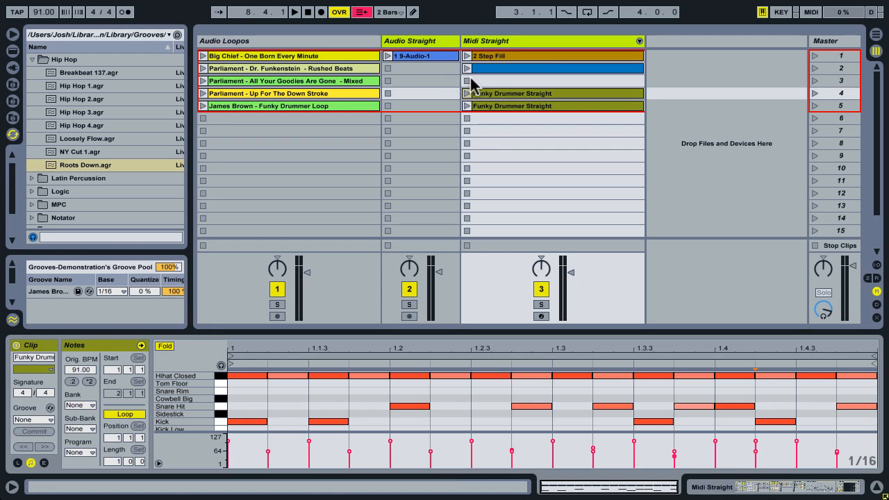
# Apply the James Brown groove to the 1 9-Audio-1 clip while it plays, and stop playback
pyautogui.click(384, 56)
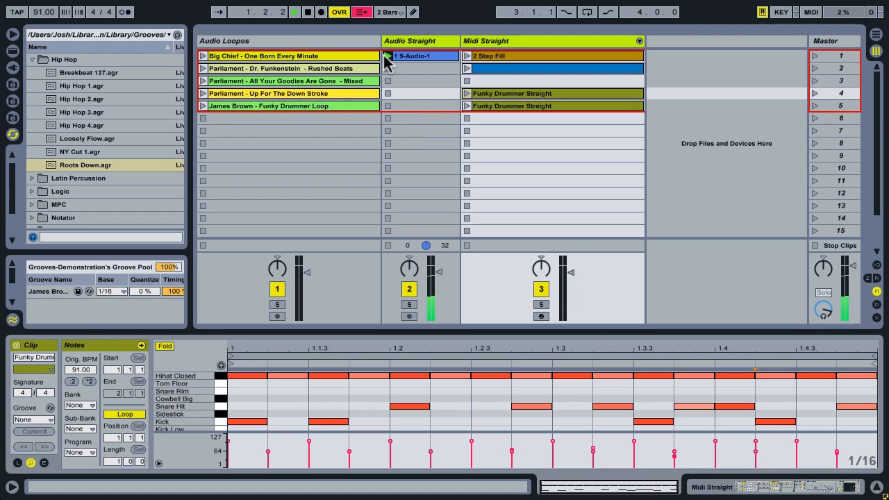
pyautogui.click(426, 55)
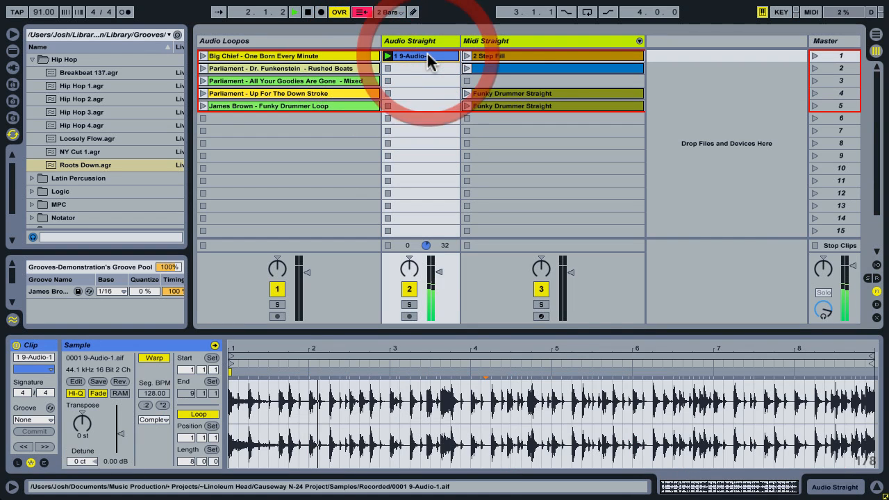
pyautogui.click(38, 291)
pyautogui.moveTo(38, 295); pyautogui.dragTo(411, 55)
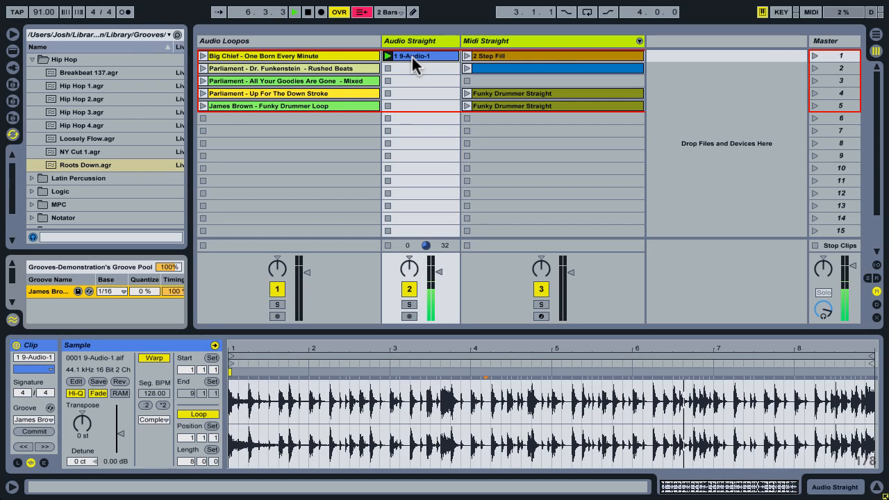
pyautogui.click(424, 56)
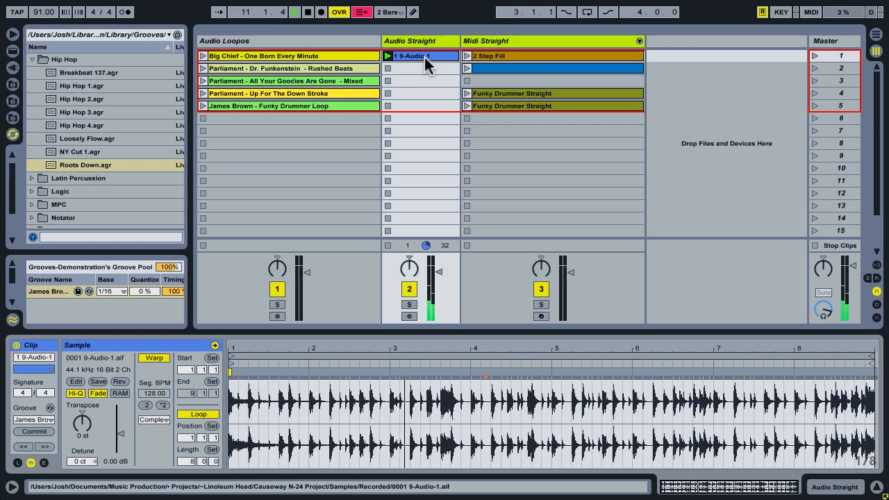
pyautogui.press('space')
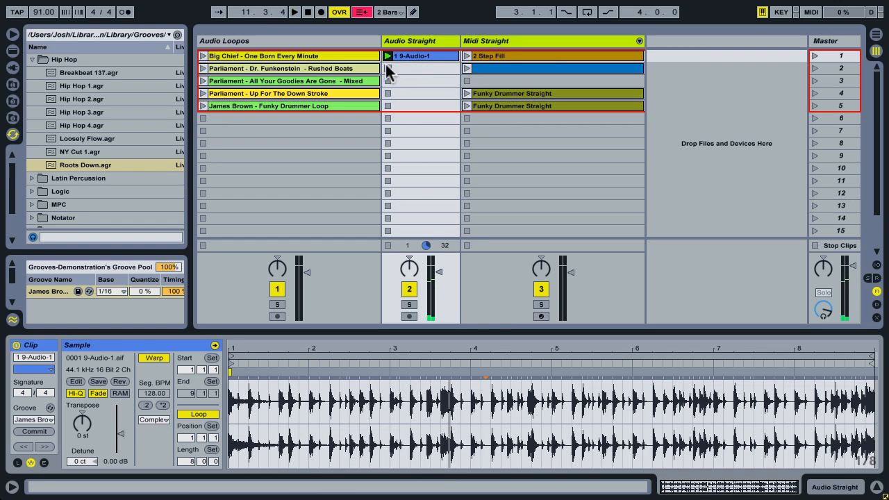
pyautogui.click(418, 57)
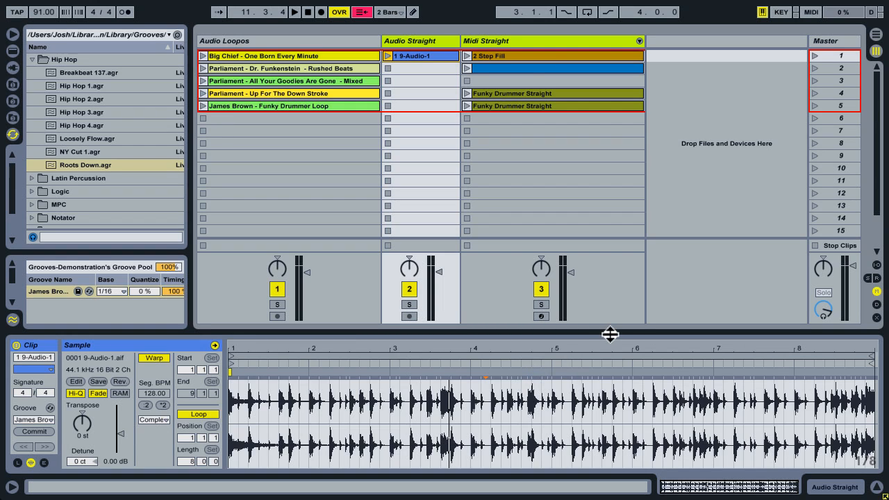
# Play the unnamed blue clip in the second slot of the Midi Straight track
pyautogui.click(475, 69)
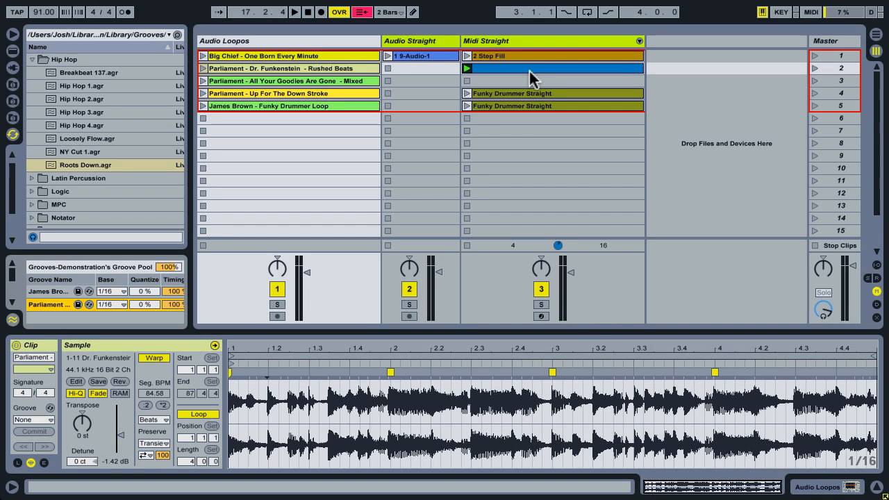